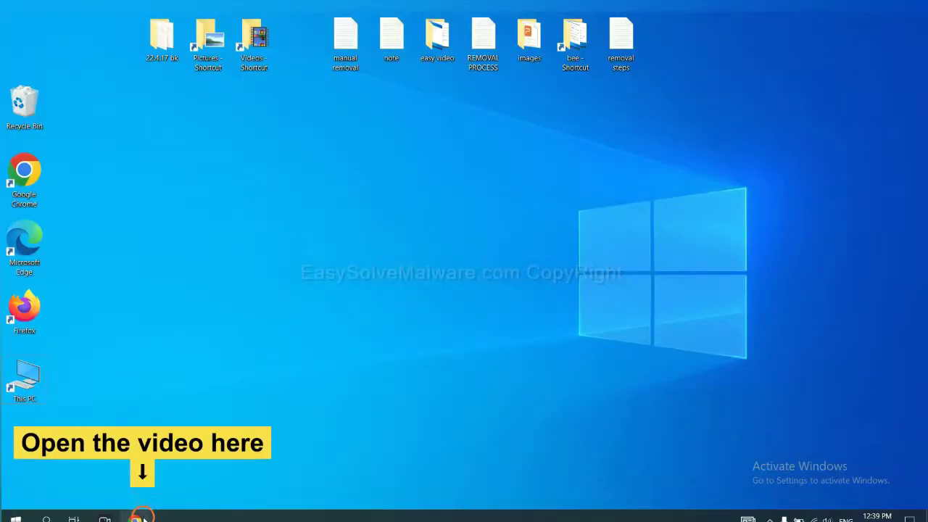
Step: Switch to Chrome, follow the link in the YouTube video's description, and download SpyHunter for Windows from easysolvemalware.com
{"action": "left_click", "coordinate": [136, 518]}
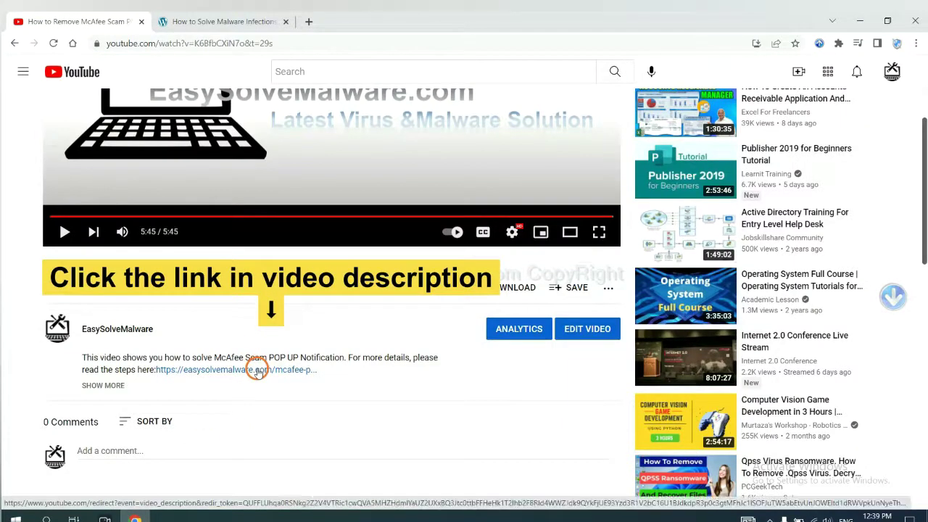
{"action": "left_click", "coordinate": [257, 370]}
{"action": "scroll", "coordinate": [922, 257], "scroll_direction": "down", "scroll_amount": 3}
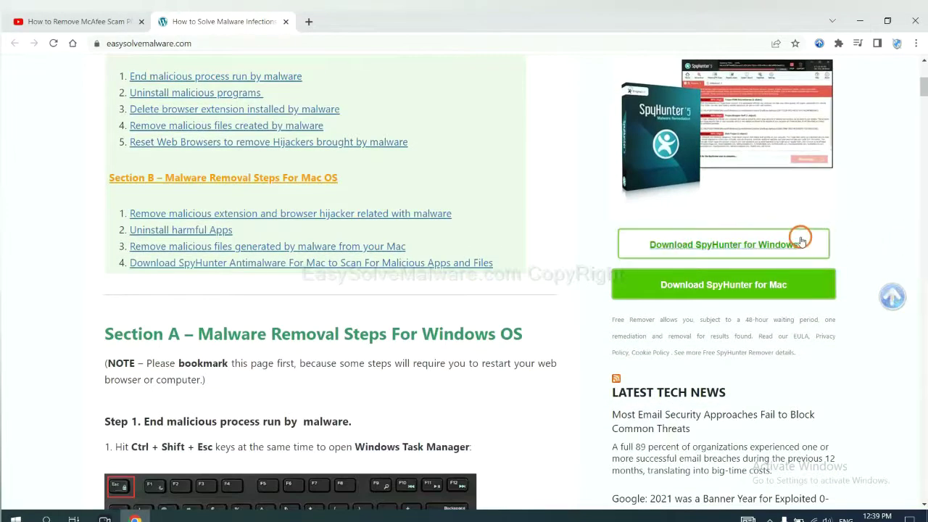
{"action": "left_click", "coordinate": [787, 242]}
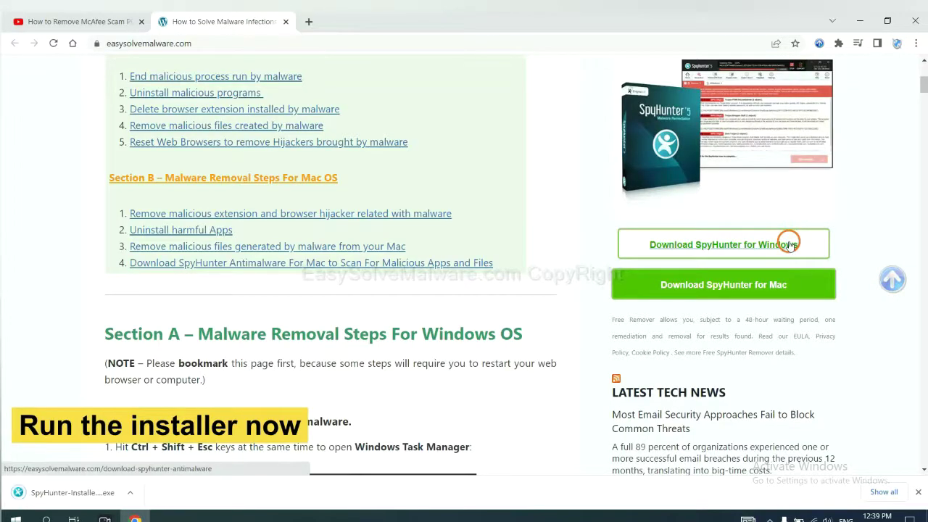
Step: Run the downloaded SpyHunter 5 installer in English, accept the EULA and Privacy Policy, and finish the setup
{"action": "left_click", "coordinate": [59, 493]}
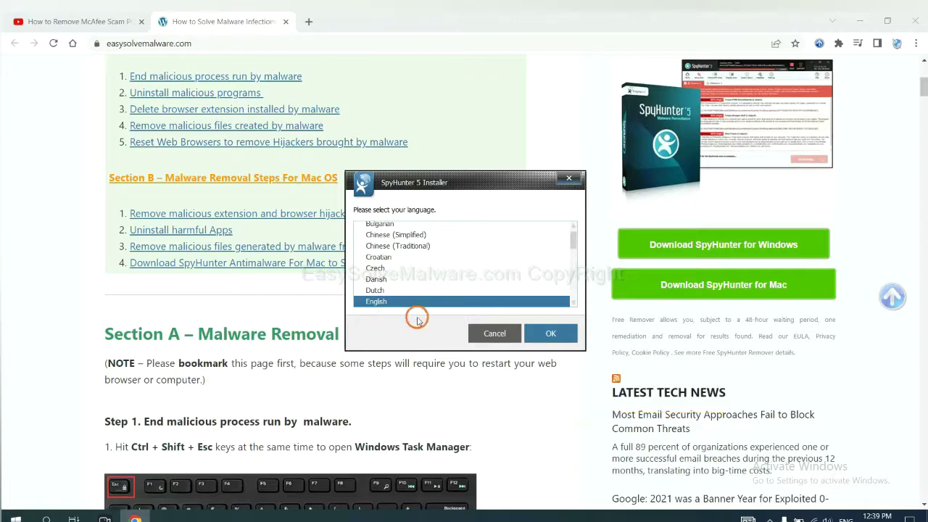
{"action": "left_click", "coordinate": [537, 332]}
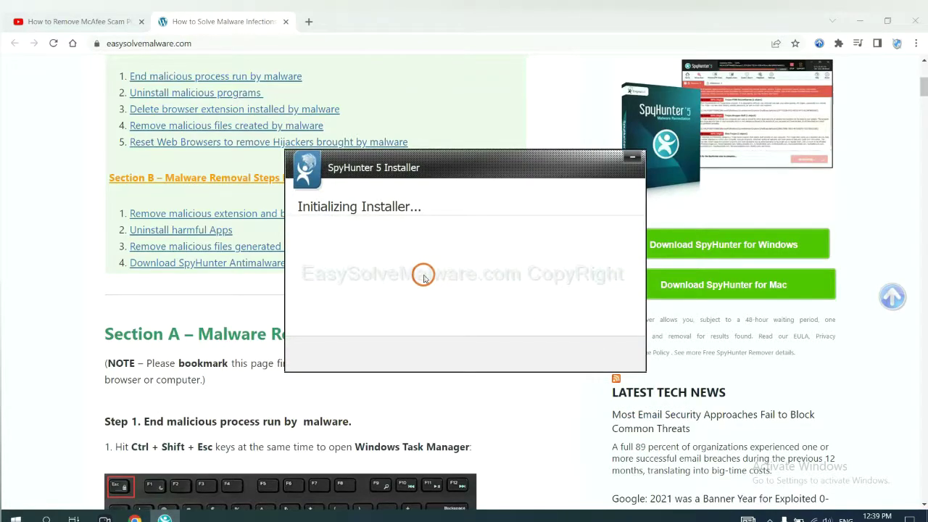
{"action": "left_click", "coordinate": [396, 274]}
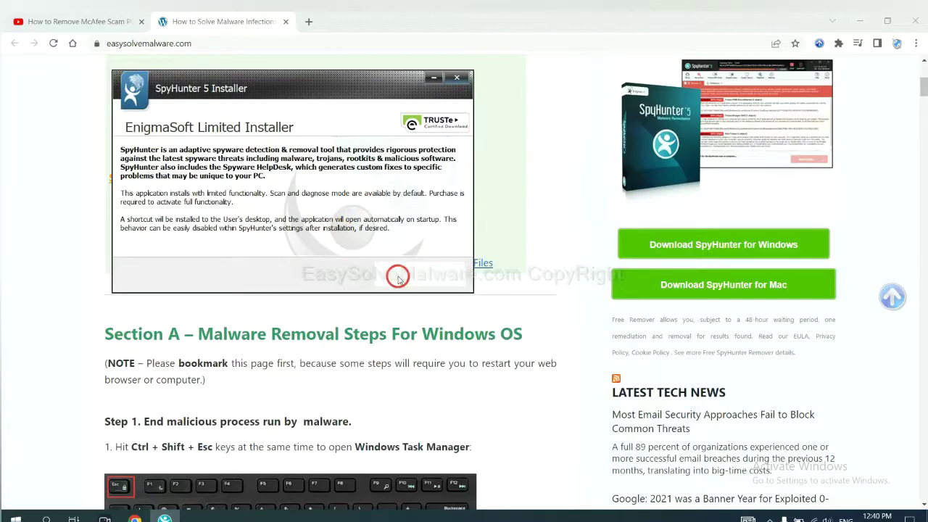
{"action": "left_click", "coordinate": [300, 244]}
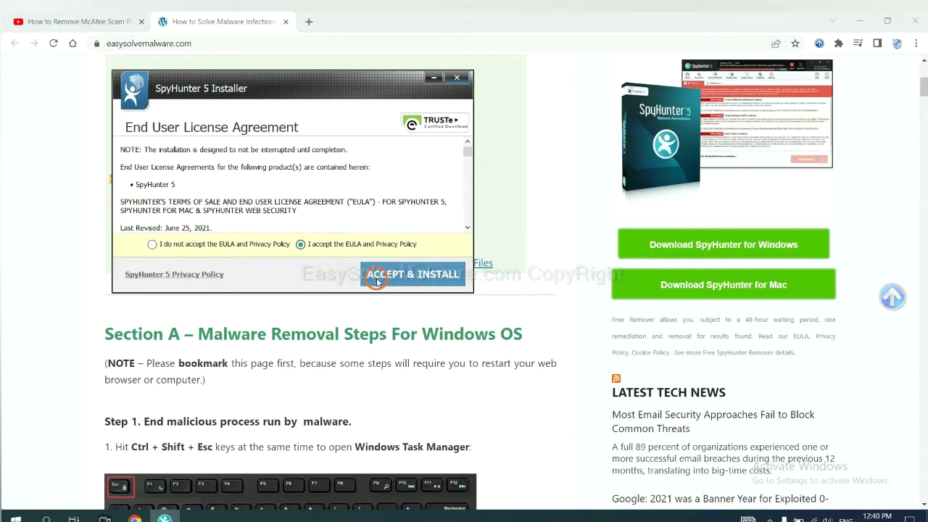
{"action": "left_click", "coordinate": [376, 279]}
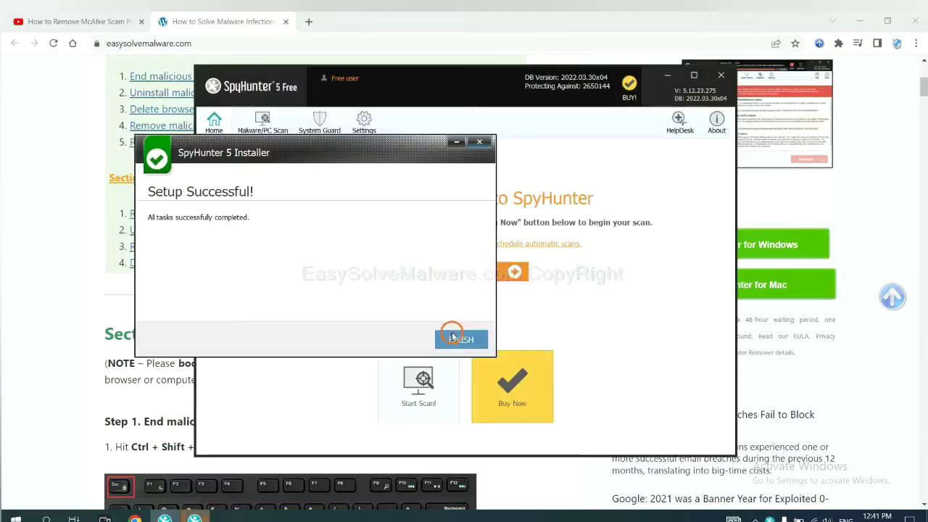
{"action": "left_click", "coordinate": [454, 337]}
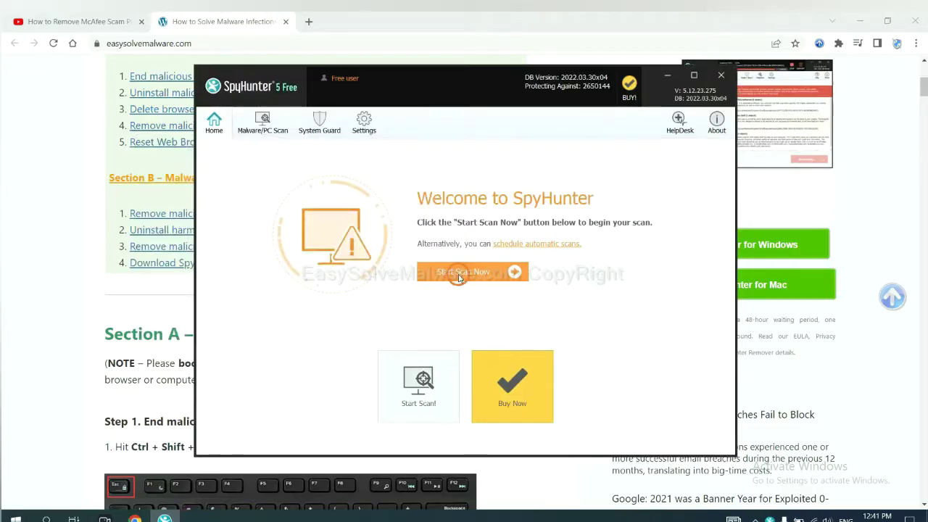
Step: Start a SpyHunter scan and continue past the unknown object remove360.bat with Disable selected
{"action": "left_click", "coordinate": [458, 275]}
{"action": "left_click", "coordinate": [460, 279]}
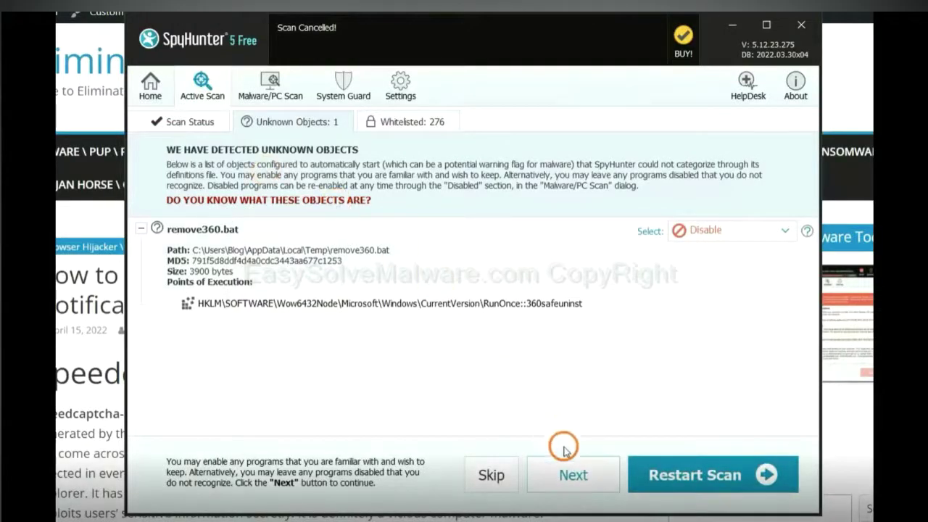
{"action": "left_click", "coordinate": [573, 476]}
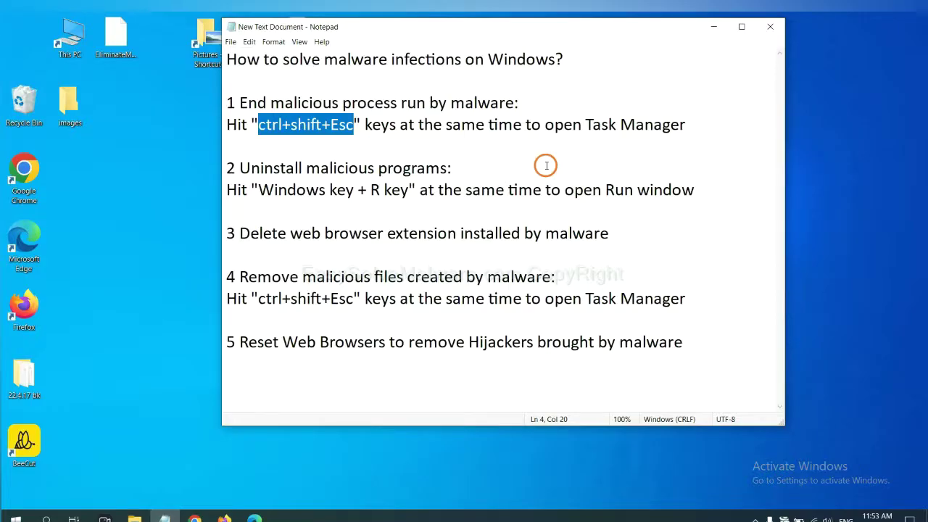
Step: Highlight "ctrl+shift+Esc" in the Notepad instructions, select the System process in Task Manager, and close Task Manager
{"action": "left_click", "coordinate": [335, 128]}
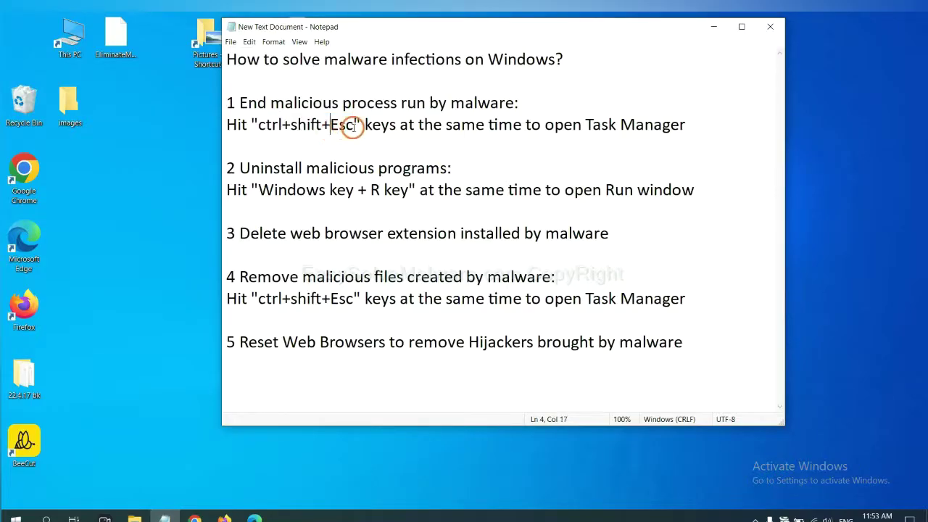
{"action": "left_click_drag", "start_coordinate": [355, 125], "coordinate": [260, 128]}
{"action": "key", "text": "ctrl+shift+Escape"}
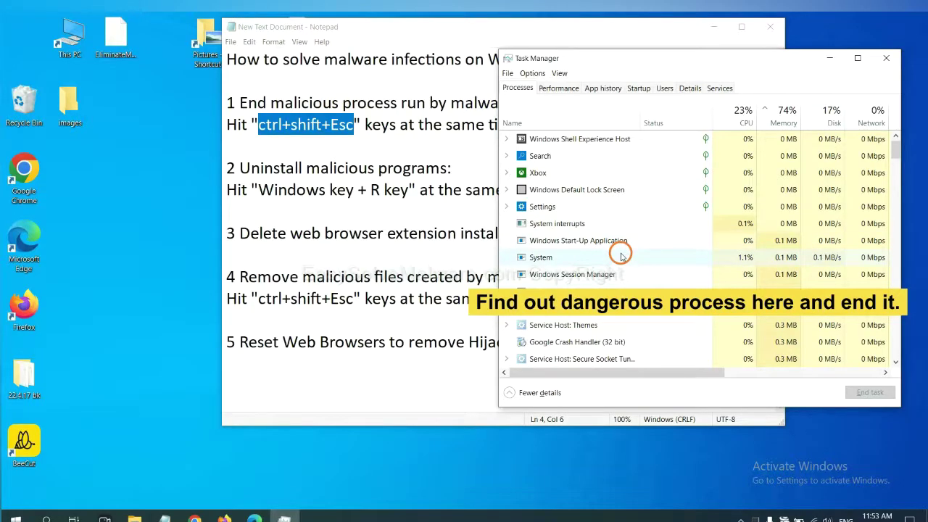
{"action": "left_click", "coordinate": [620, 255]}
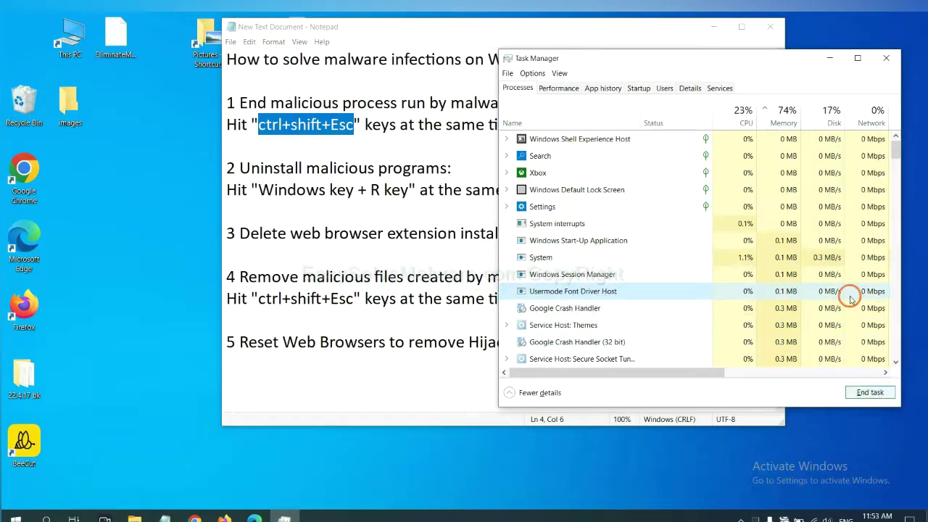
{"action": "left_click", "coordinate": [884, 58]}
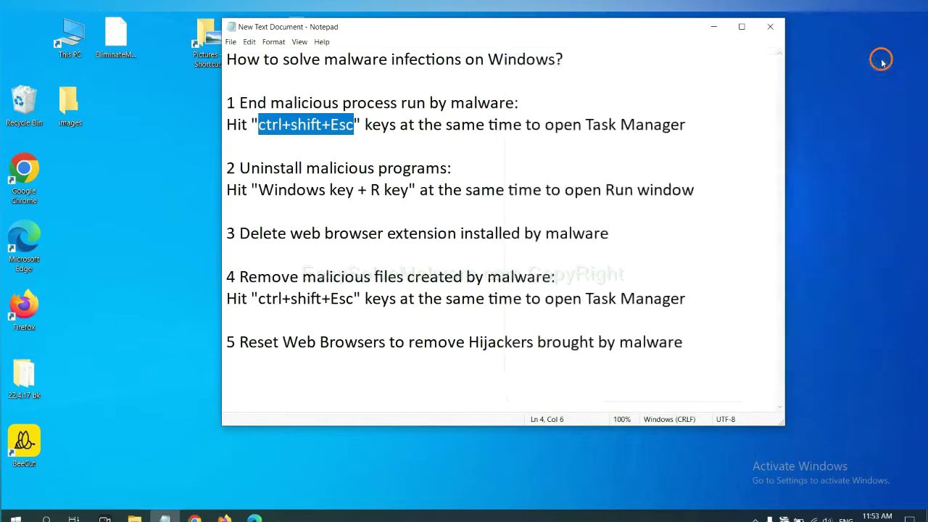
Step: Highlight "Windows key + R key" in the second instruction of the Notepad document
{"action": "left_click", "coordinate": [577, 181]}
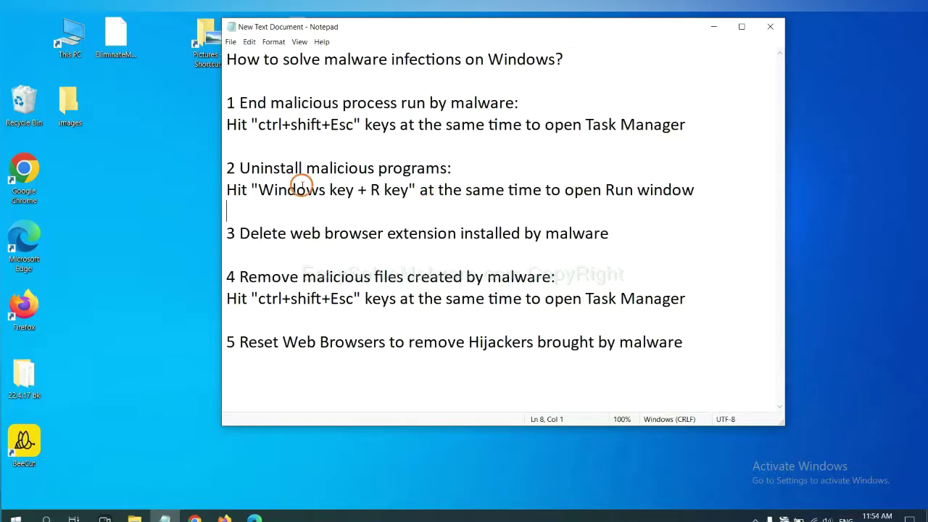
{"action": "left_click", "coordinate": [257, 192]}
{"action": "left_click_drag", "start_coordinate": [258, 193], "coordinate": [406, 197]}
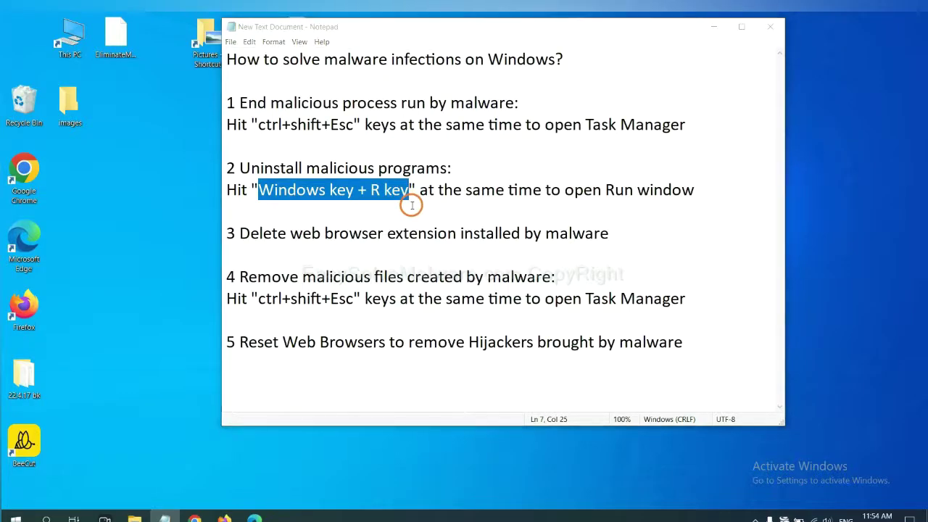
Step: Launch "control panel" from the Run dialog and select Xiph.Org Open Codecs in the list of installed programs
{"action": "key", "text": "super+r"}
{"action": "left_click_drag", "start_coordinate": [104, 391], "coordinate": [711, 174]}
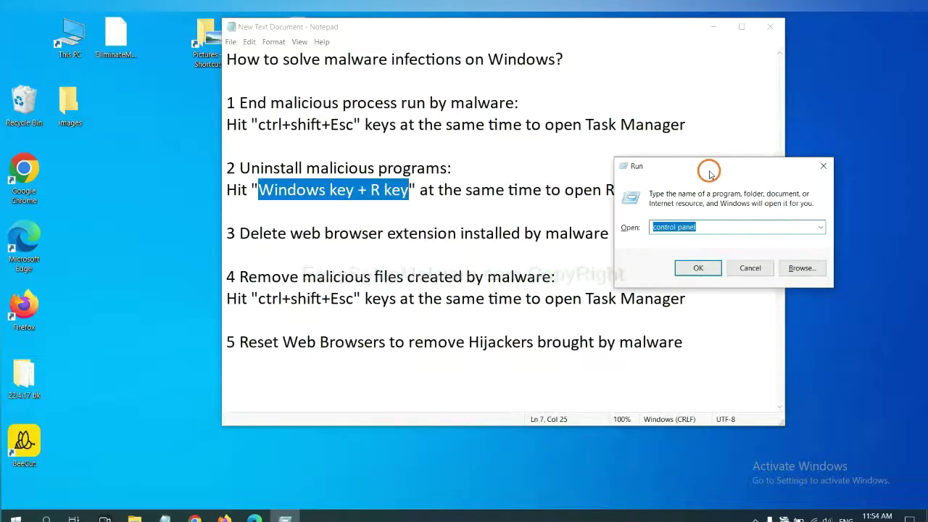
{"action": "left_click", "coordinate": [716, 228]}
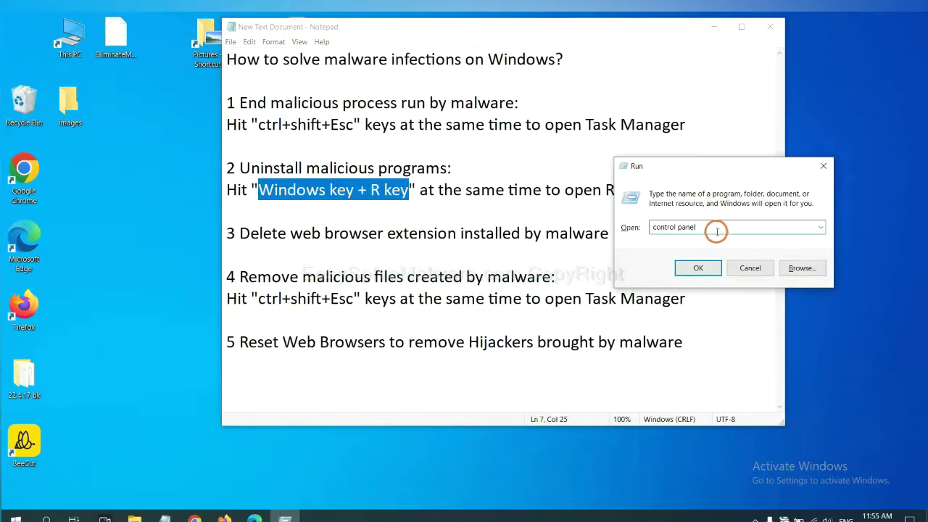
{"action": "left_click_drag", "start_coordinate": [718, 230], "coordinate": [635, 228]}
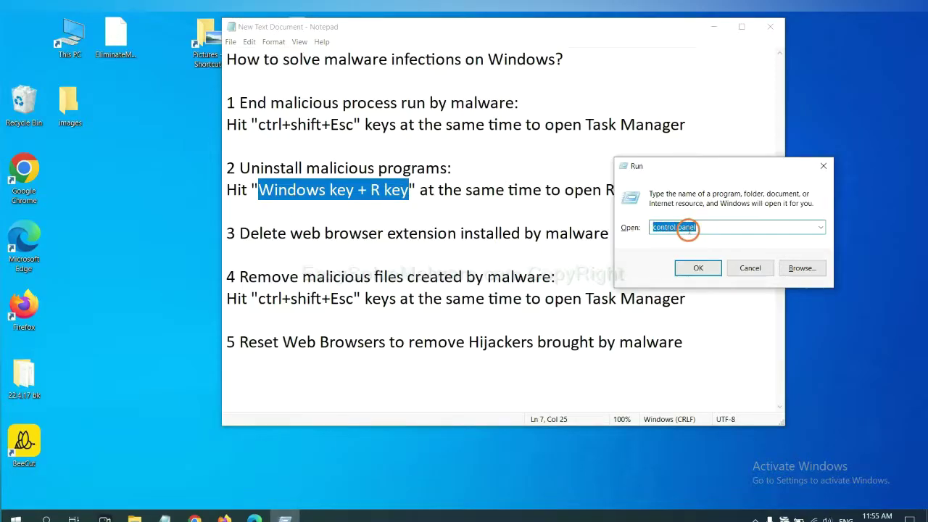
{"action": "left_click", "coordinate": [694, 270]}
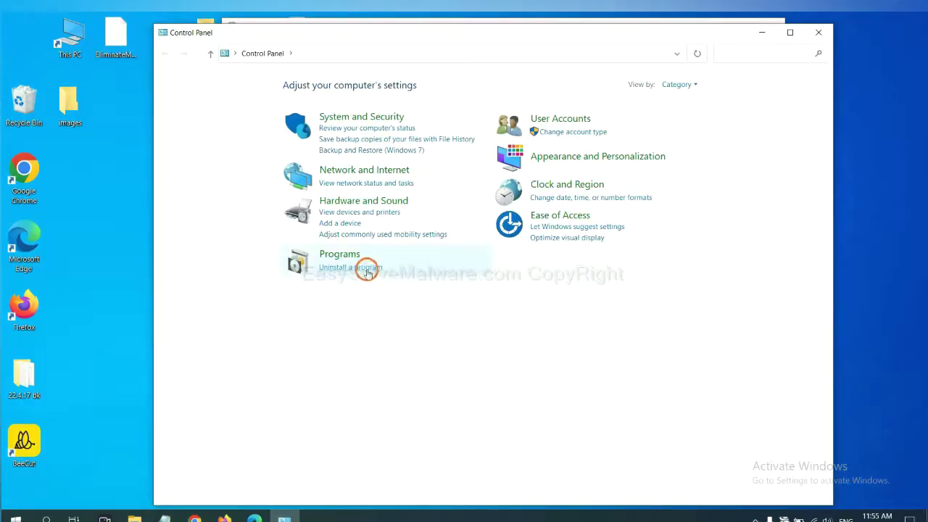
{"action": "left_click", "coordinate": [367, 268]}
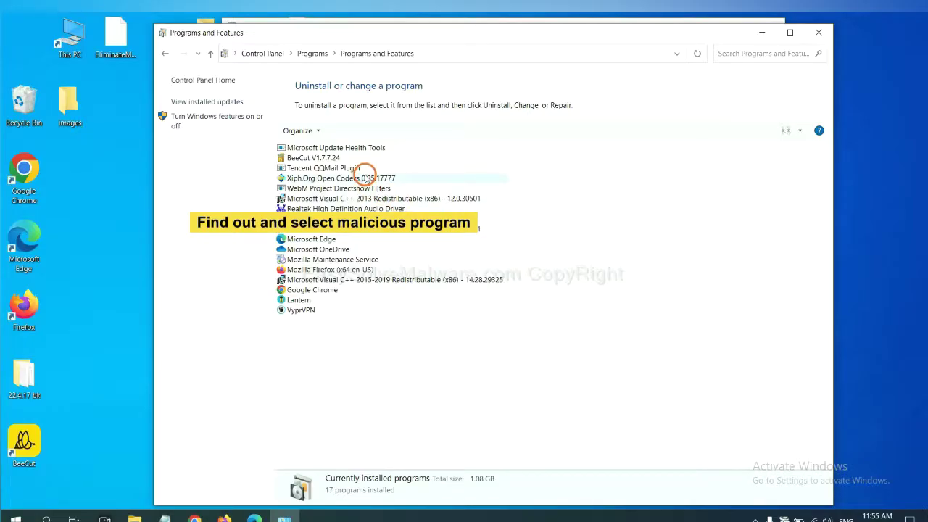
{"action": "left_click", "coordinate": [366, 178]}
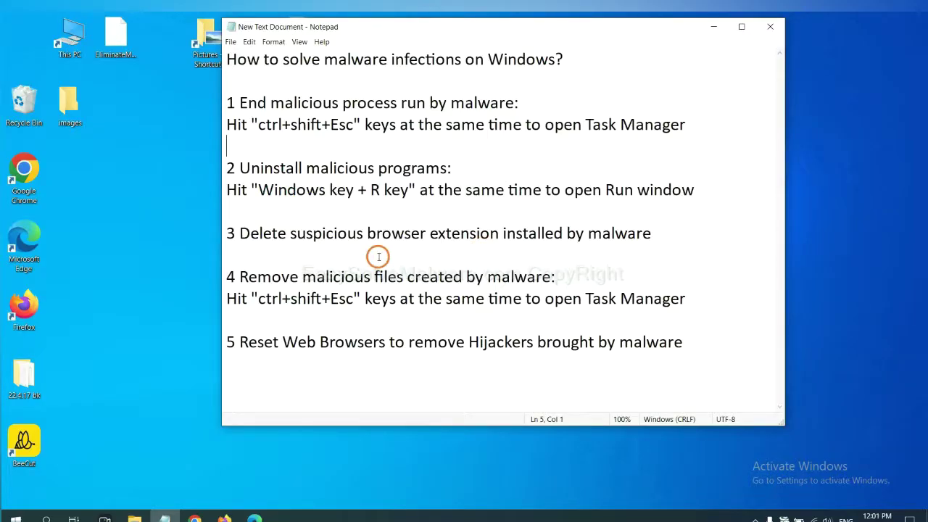
Step: Switch to Chrome and open its Extensions page to review the installed extensions
{"action": "left_click", "coordinate": [197, 516]}
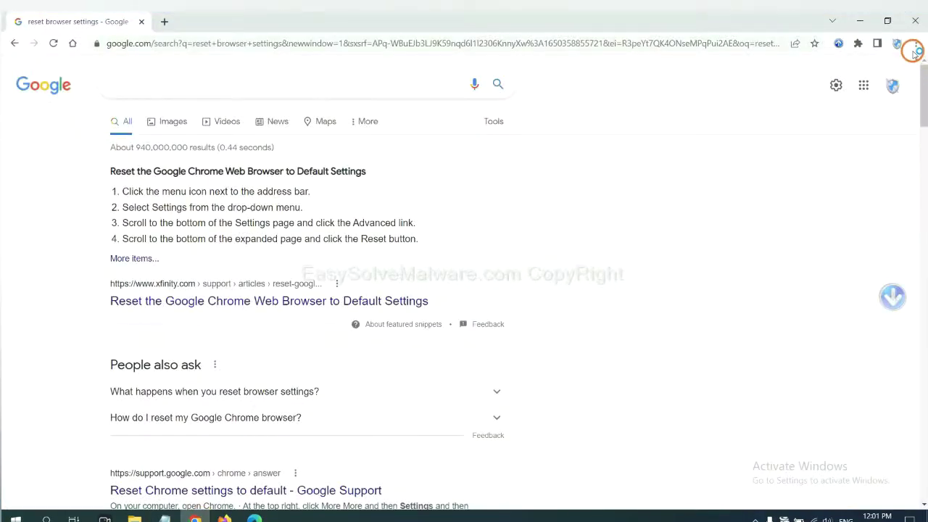
{"action": "left_click", "coordinate": [916, 45]}
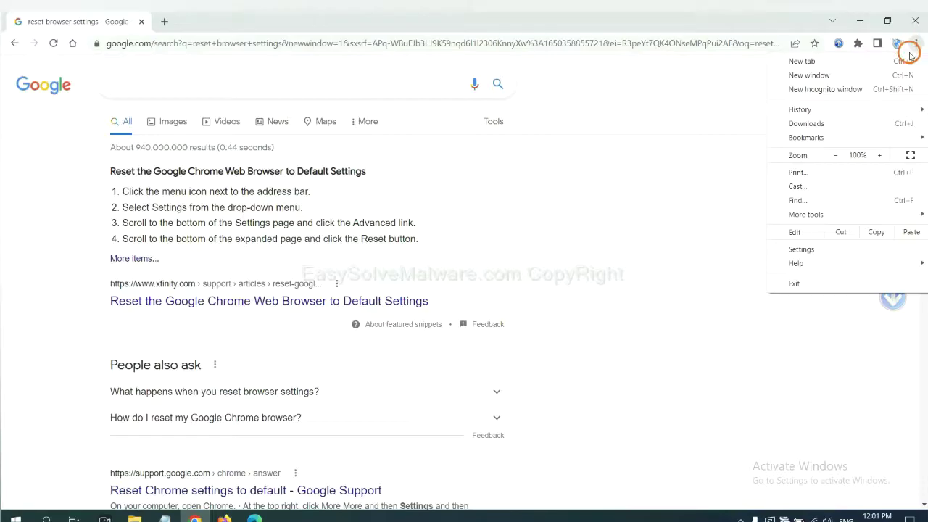
{"action": "mouse_move", "coordinate": [834, 215]}
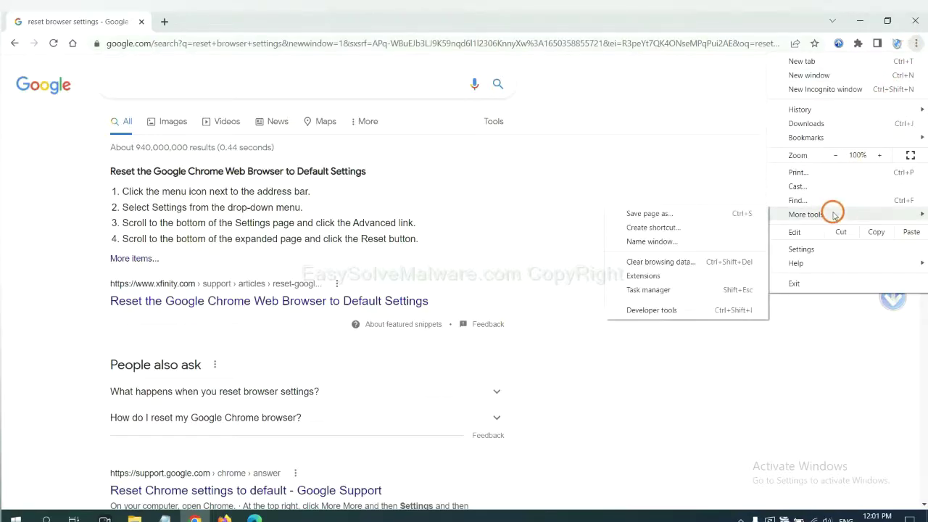
{"action": "left_click", "coordinate": [685, 274]}
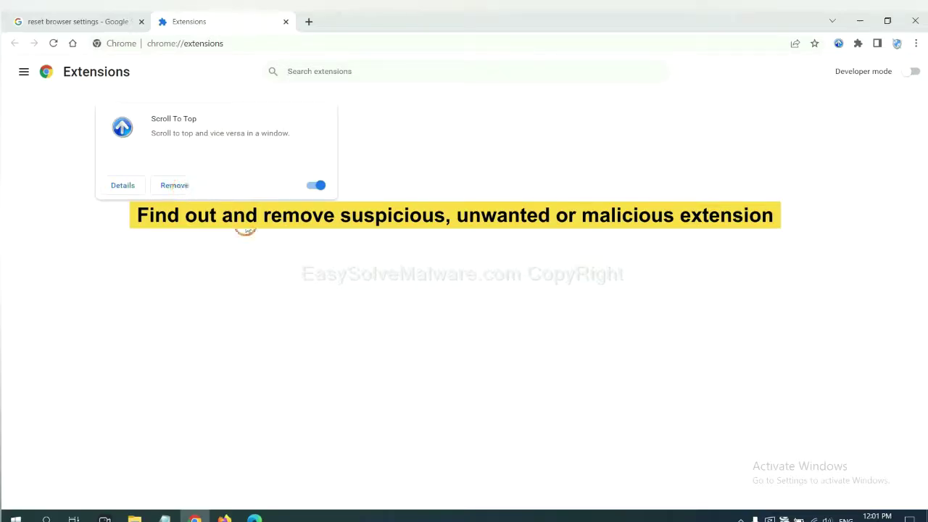
Step: Switch to Firefox, open the Add-ons Manager, and display the available actions for the GIPHY for Firefox extension
{"action": "left_click", "coordinate": [224, 518]}
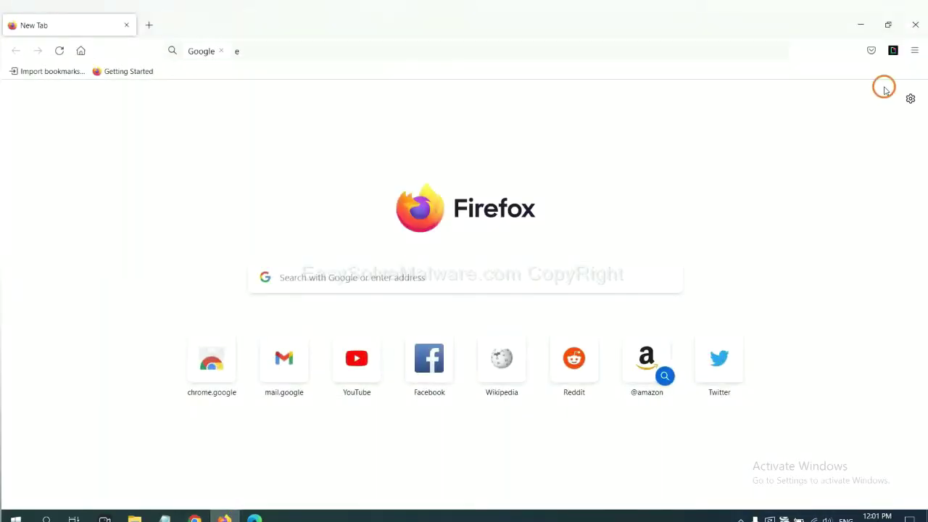
{"action": "left_click", "coordinate": [916, 51]}
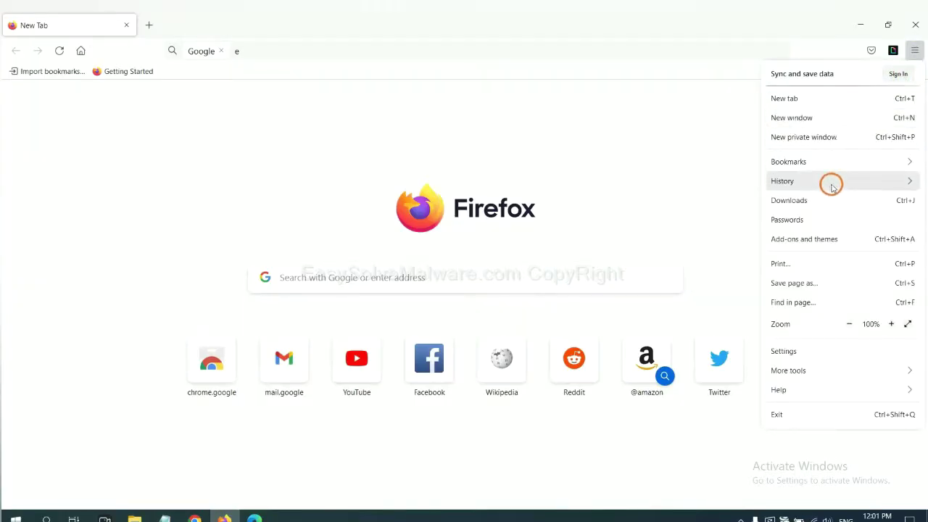
{"action": "left_click", "coordinate": [812, 245]}
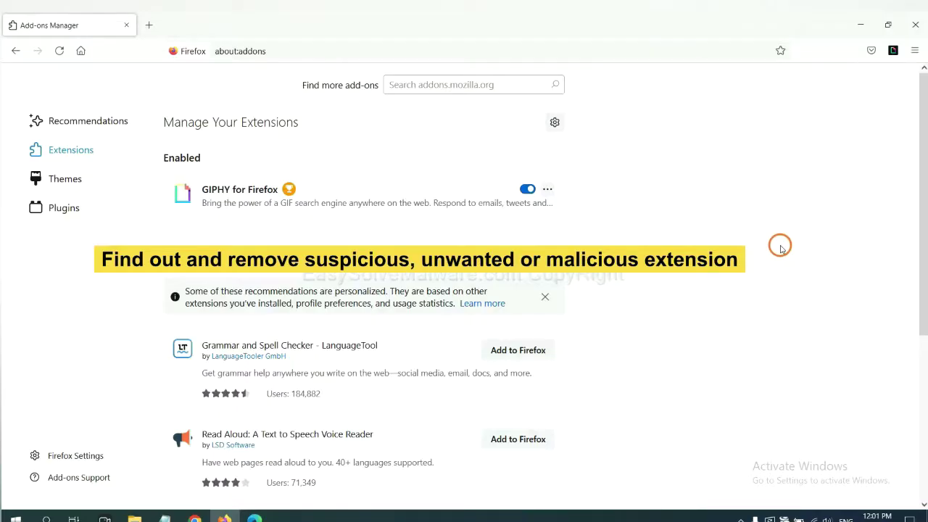
{"action": "left_click", "coordinate": [548, 189]}
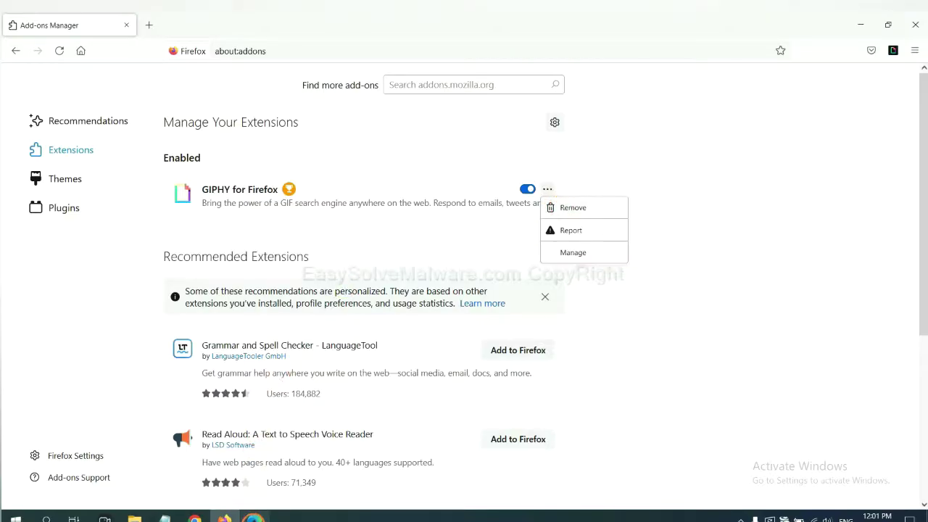
Step: Switch to Microsoft Edge and open its extension management page to review the installed extensions
{"action": "left_click", "coordinate": [254, 517]}
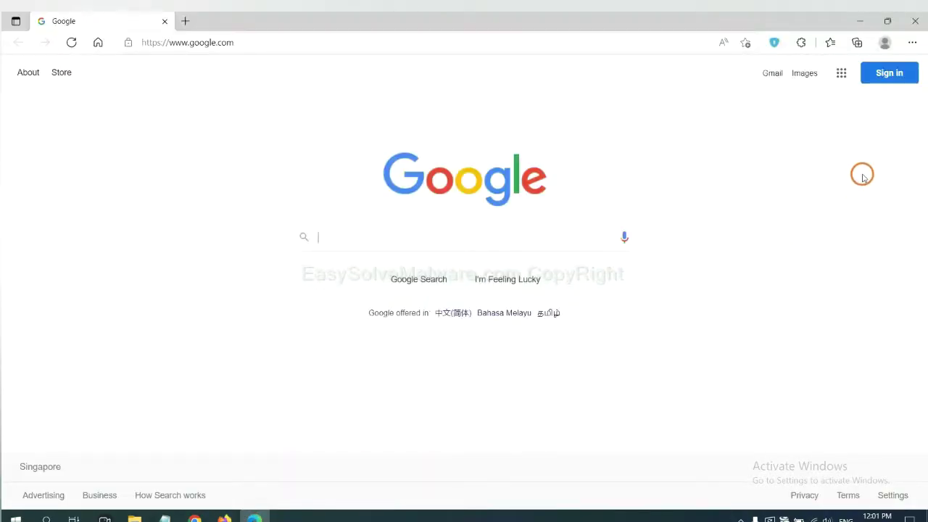
{"action": "left_click", "coordinate": [912, 43]}
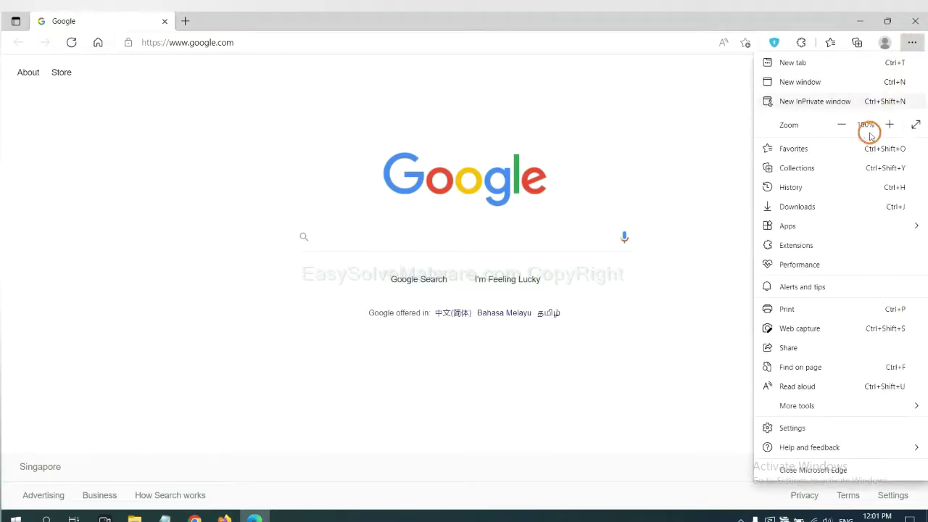
{"action": "right_click", "coordinate": [798, 245]}
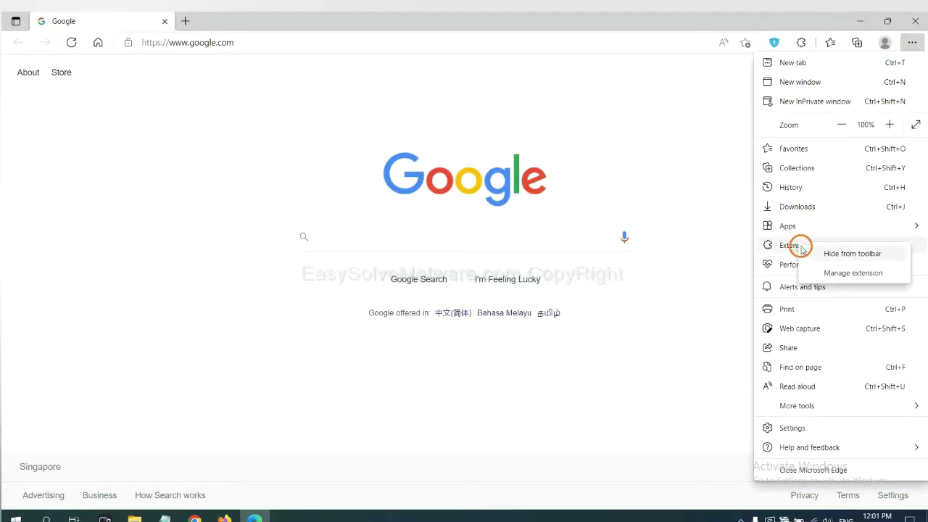
{"action": "left_click", "coordinate": [833, 273]}
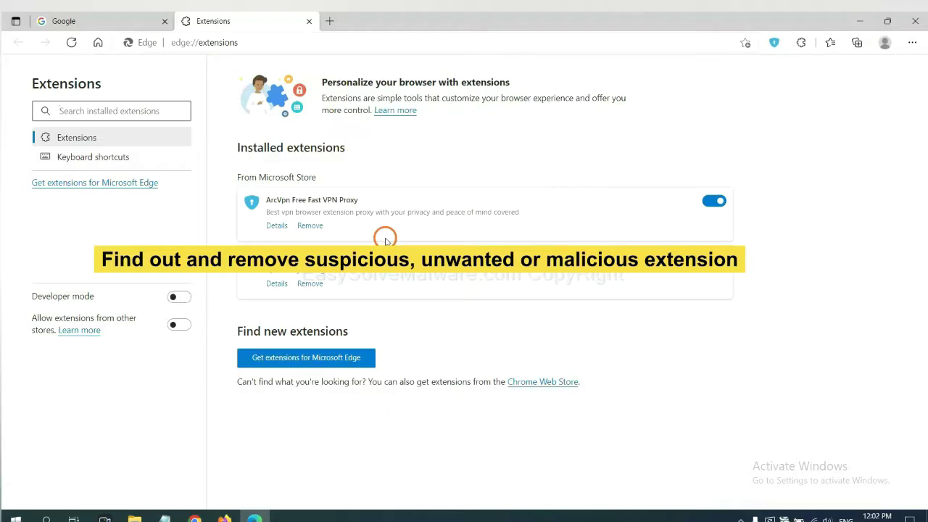
Step: Request removal of the ArcVpn Free Fast VPN Proxy extension
{"action": "left_click", "coordinate": [319, 228]}
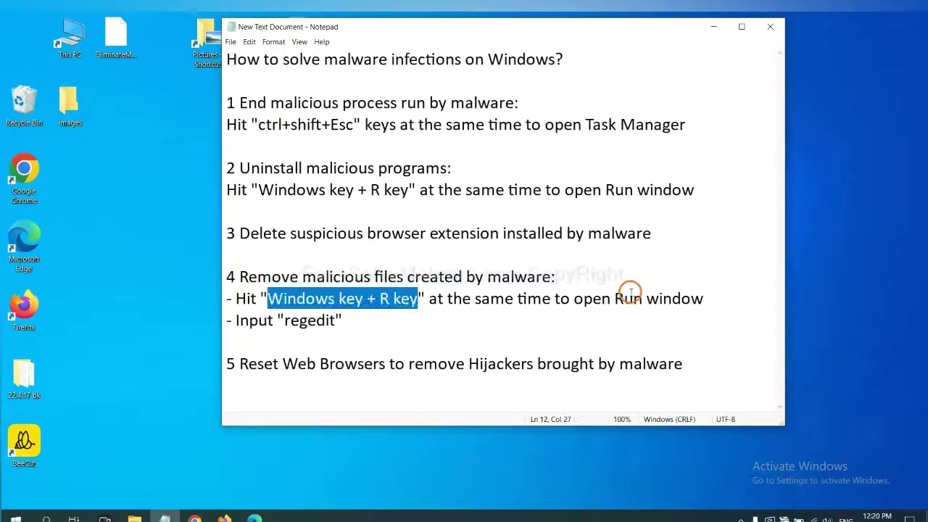
Step: Launch "regedit" from the Run dialog to open the Registry Editor
{"action": "left_click", "coordinate": [630, 294]}
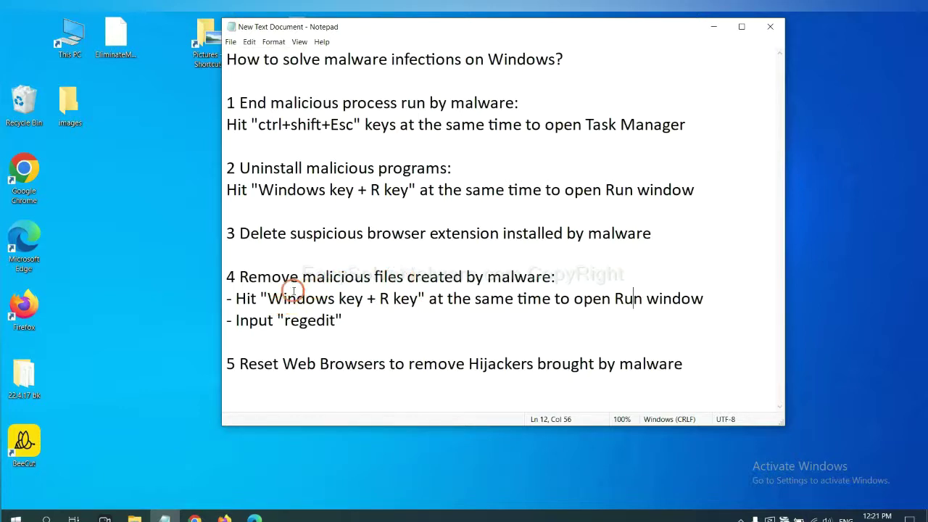
{"action": "left_click_drag", "start_coordinate": [237, 297], "coordinate": [528, 312]}
{"action": "left_click", "coordinate": [540, 304]}
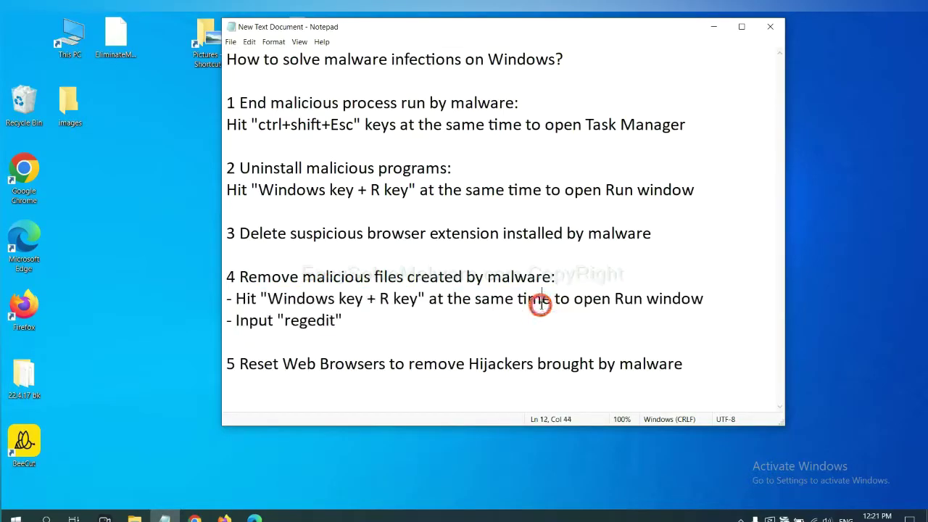
{"action": "key", "text": "super+r"}
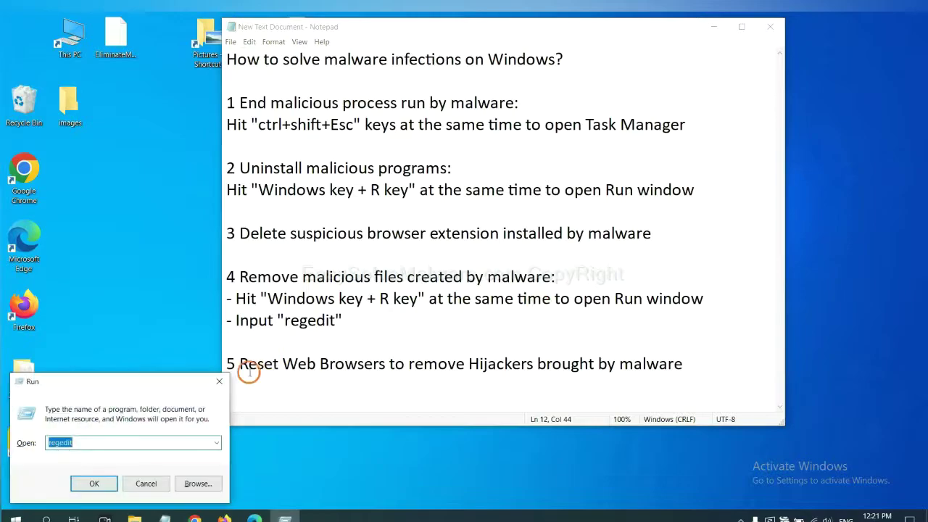
{"action": "left_click_drag", "start_coordinate": [170, 372], "coordinate": [741, 198]}
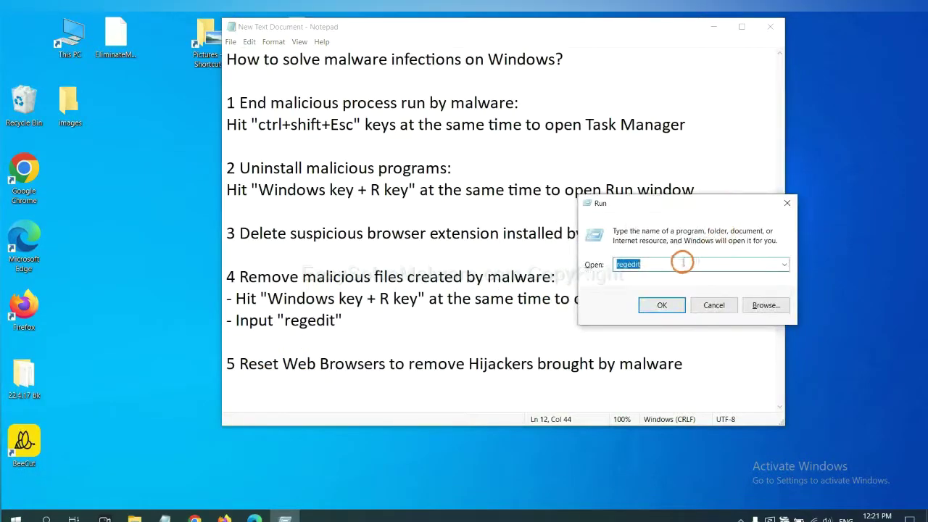
{"action": "left_click", "coordinate": [656, 266]}
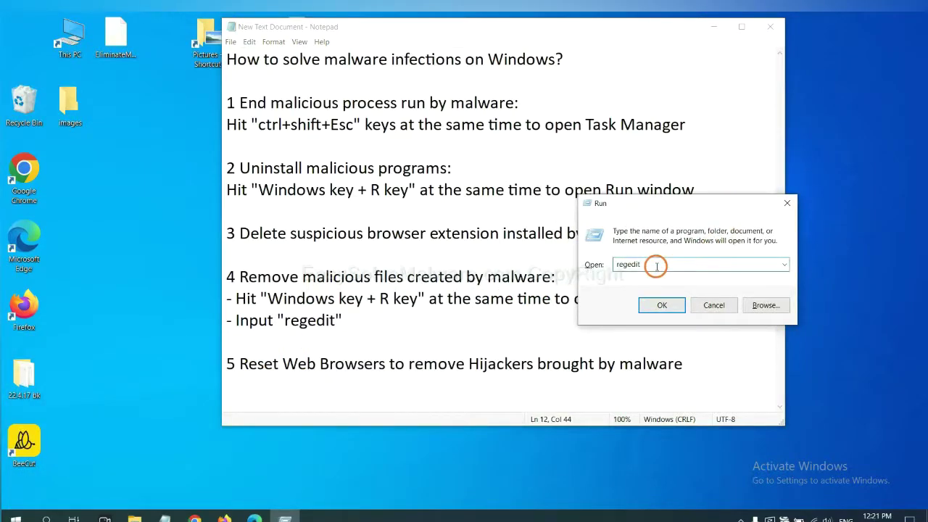
{"action": "left_click", "coordinate": [659, 305]}
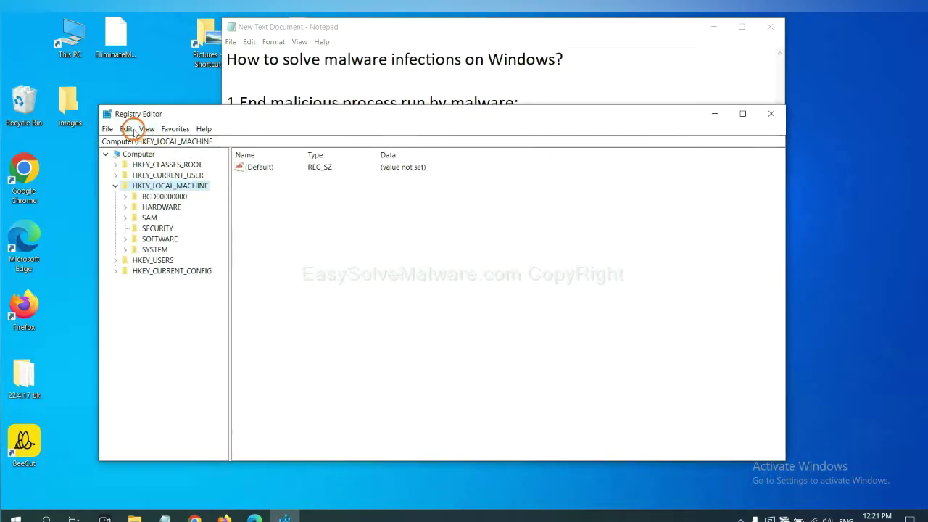
Step: Search the registry's keys, values and data for the malware's name and display the available actions for the FEATURE_BROWSER_EMULATION key
{"action": "left_click", "coordinate": [129, 129]}
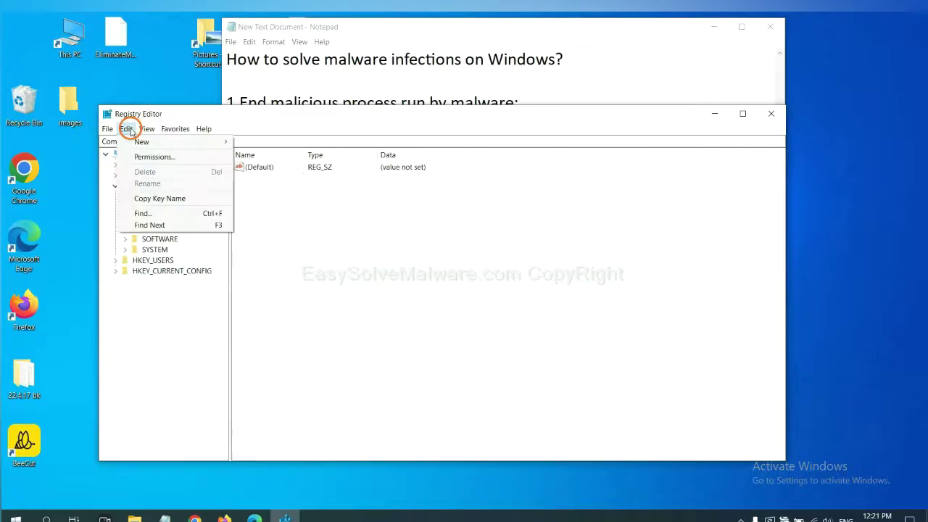
{"action": "left_click", "coordinate": [165, 214]}
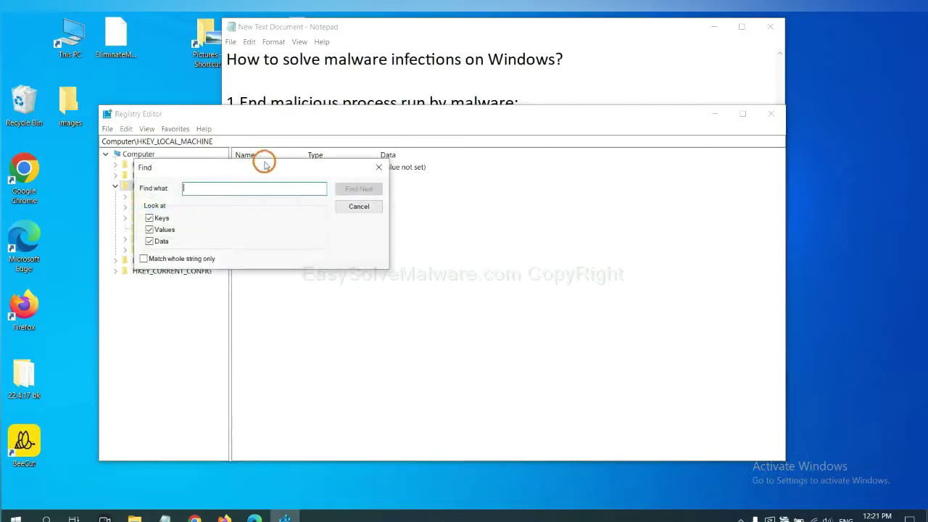
{"action": "left_click_drag", "start_coordinate": [264, 163], "coordinate": [354, 184]}
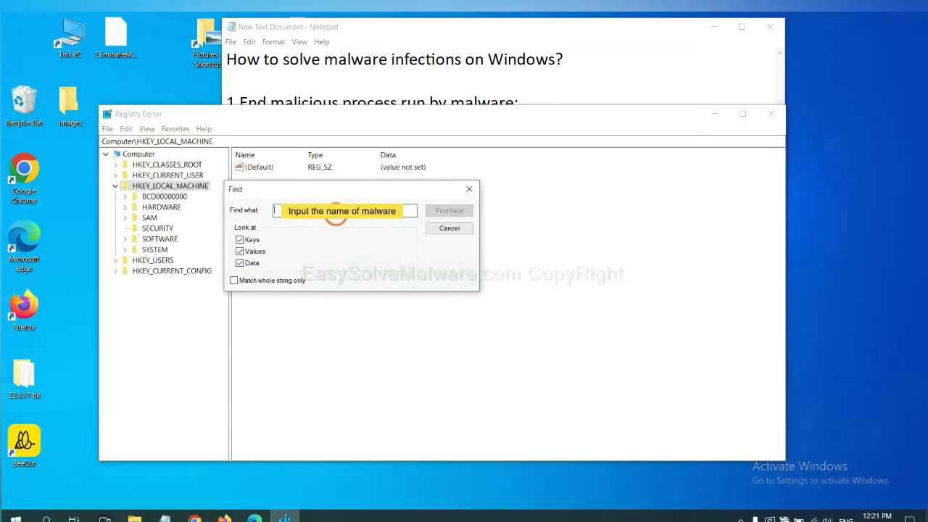
{"action": "type", "text": "e"}
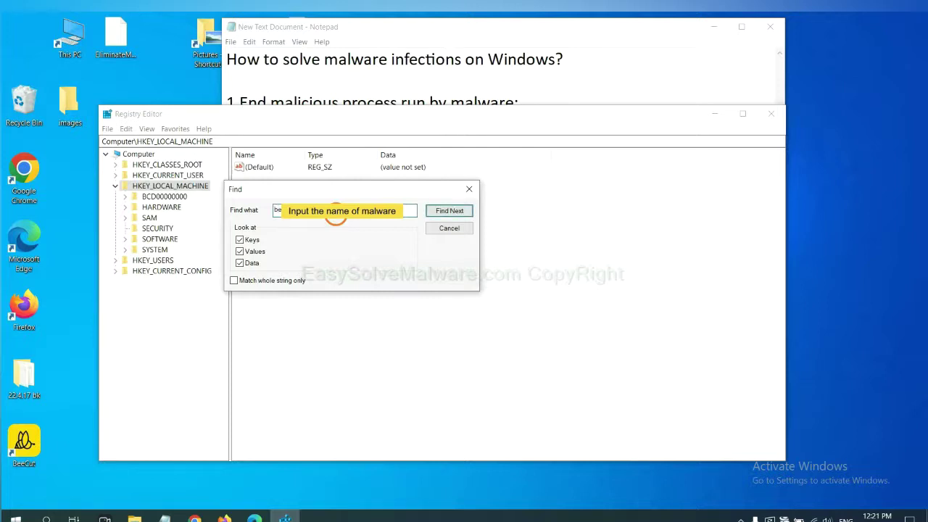
{"action": "left_click", "coordinate": [449, 211]}
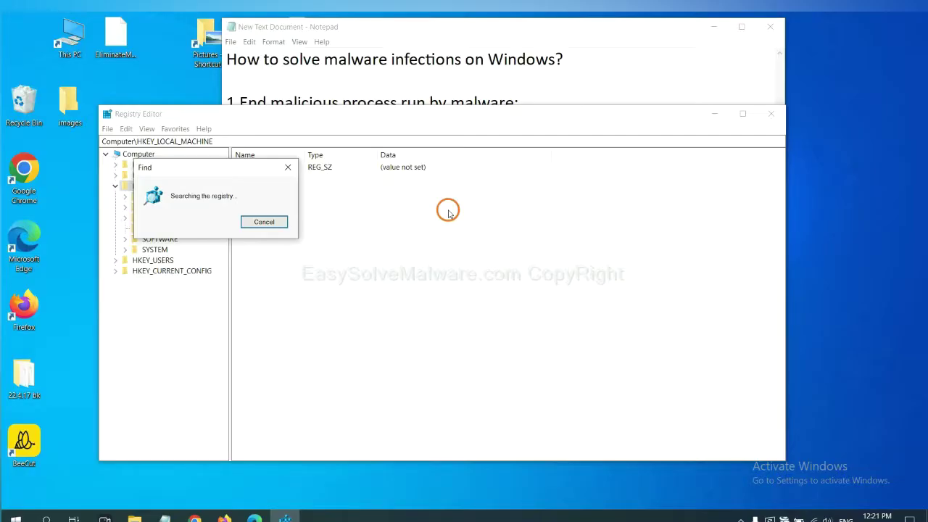
{"action": "left_click_drag", "start_coordinate": [224, 160], "coordinate": [373, 161]}
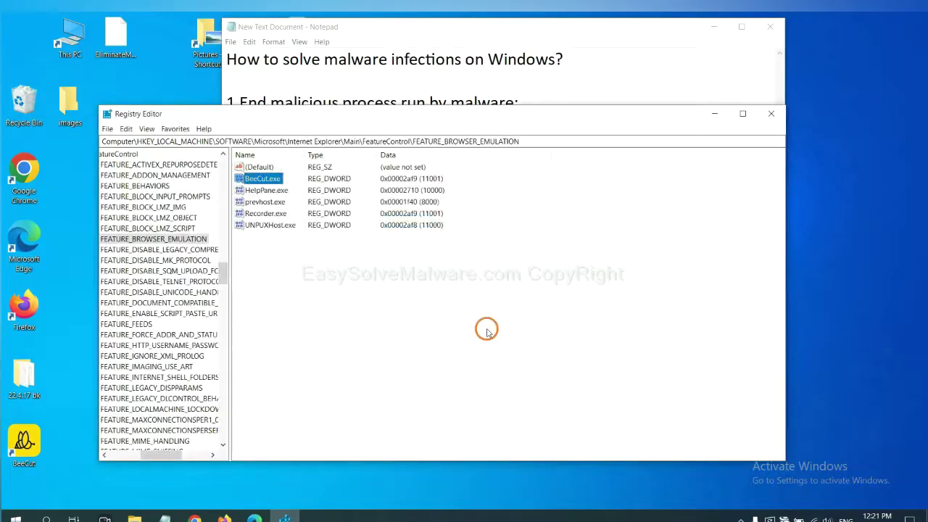
{"action": "left_click_drag", "start_coordinate": [158, 455], "coordinate": [149, 453]}
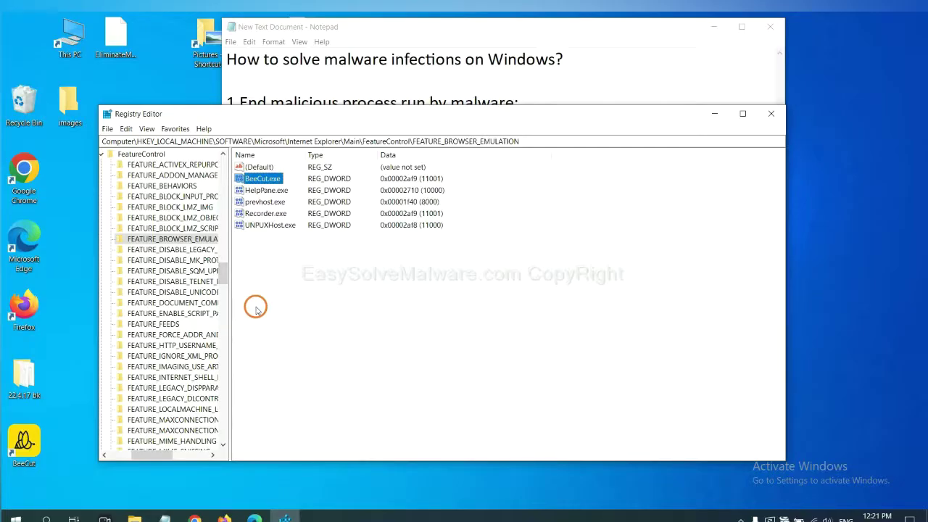
{"action": "right_click", "coordinate": [188, 239]}
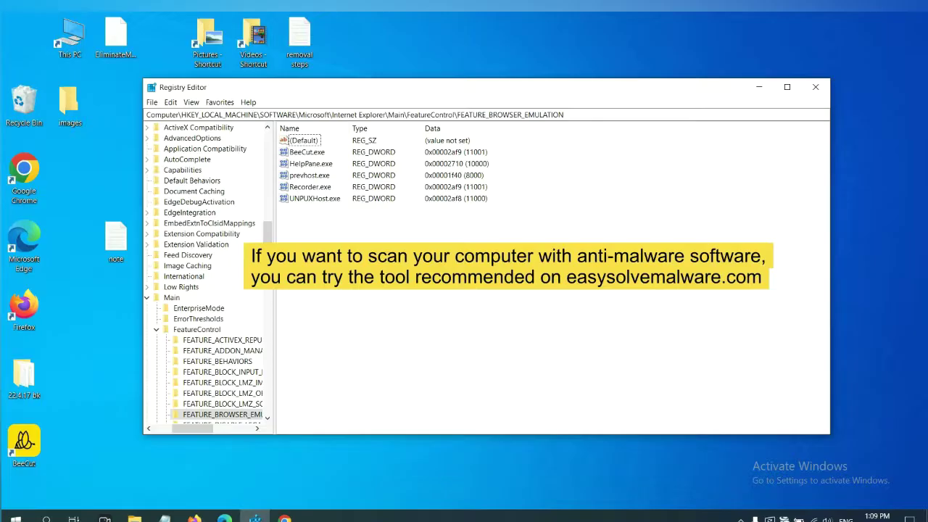
Step: Switch to Chrome and review the EasySolveMalware.com page with the Windows removal steps and the SpyHunter download
{"action": "left_click", "coordinate": [288, 517]}
{"action": "scroll", "coordinate": [675, 331], "scroll_direction": "down", "scroll_amount": 1}
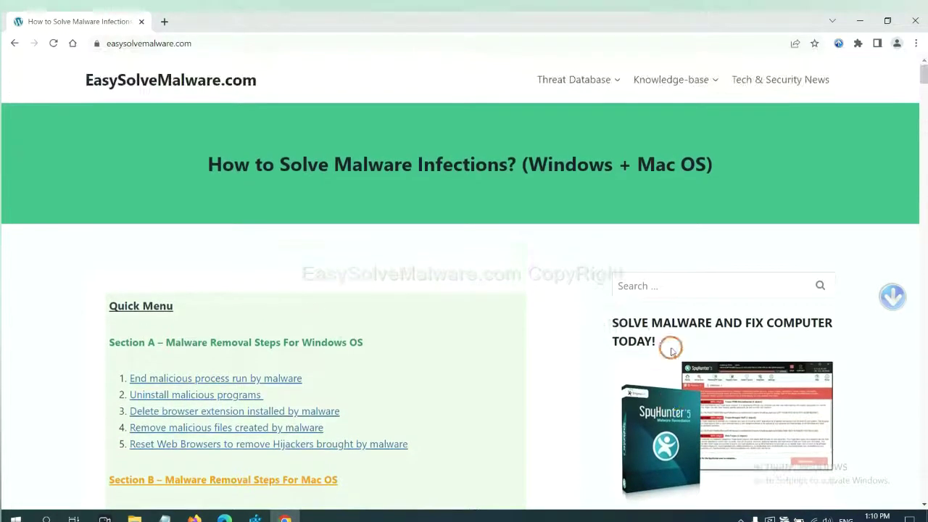
{"action": "scroll", "coordinate": [672, 348], "scroll_direction": "up", "scroll_amount": 1}
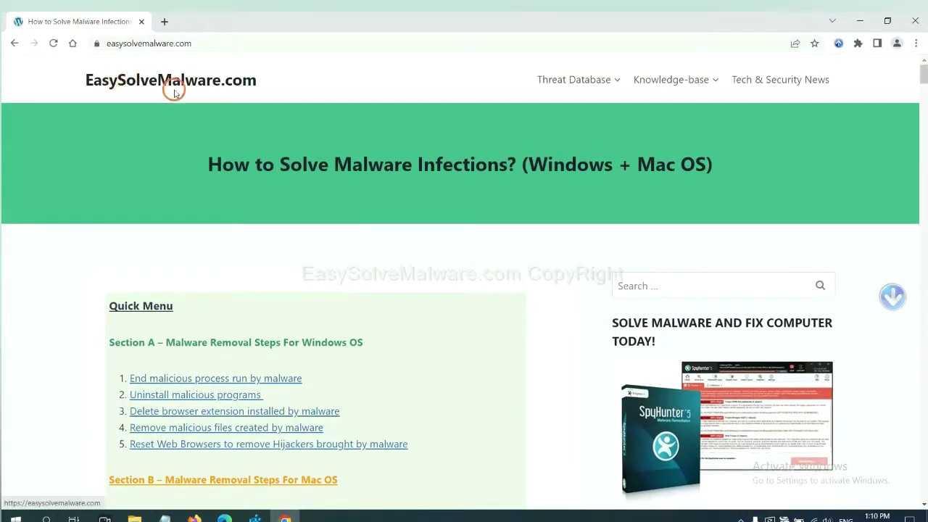
{"action": "scroll", "coordinate": [768, 366], "scroll_direction": "down", "scroll_amount": 3}
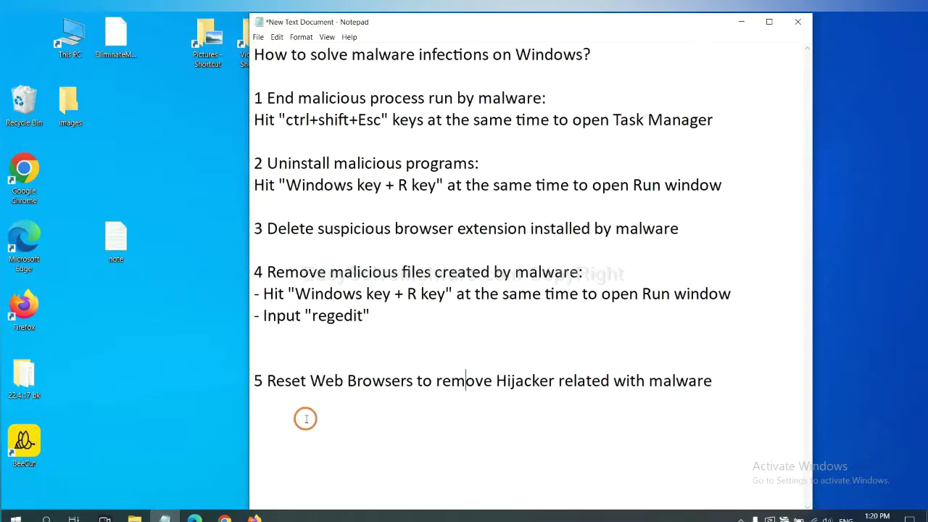
Step: Switch to Chrome, search its settings for "reset", and open the option to restore settings to their original defaults
{"action": "left_click", "coordinate": [221, 517]}
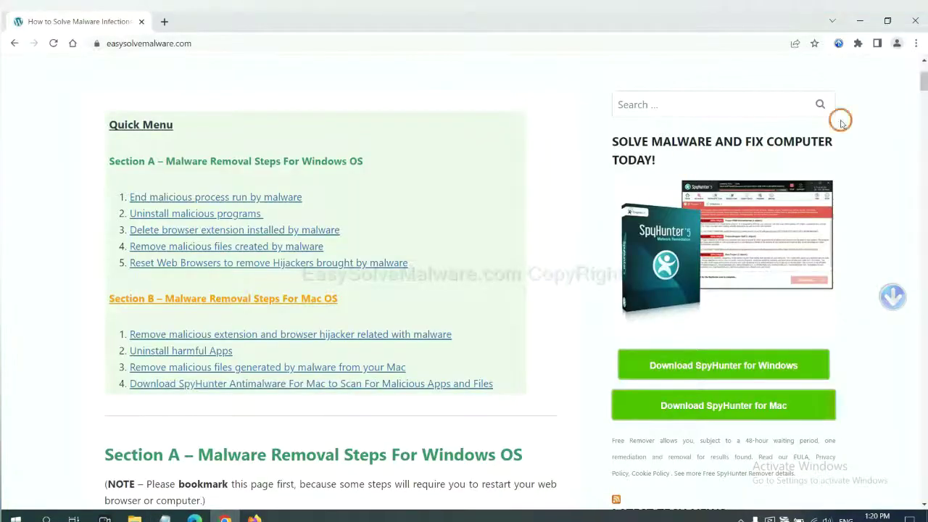
{"action": "left_click", "coordinate": [917, 45]}
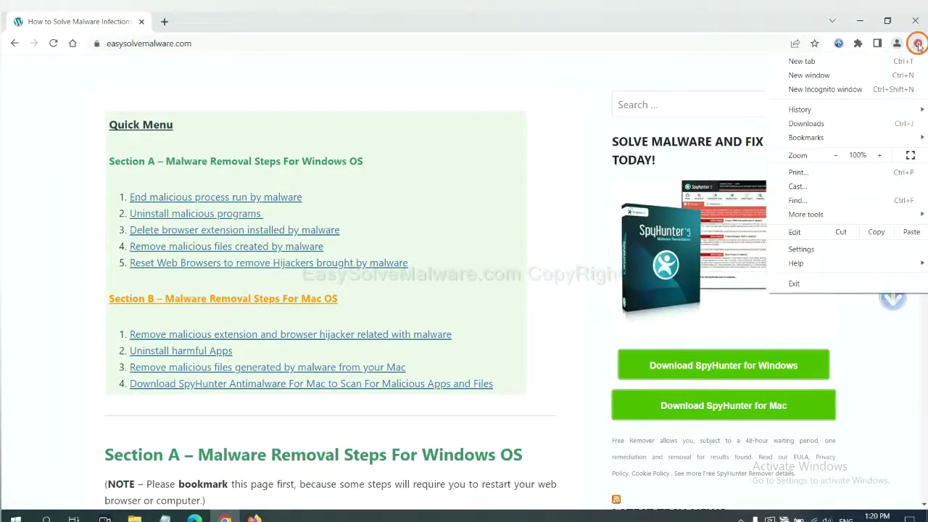
{"action": "left_click", "coordinate": [806, 248]}
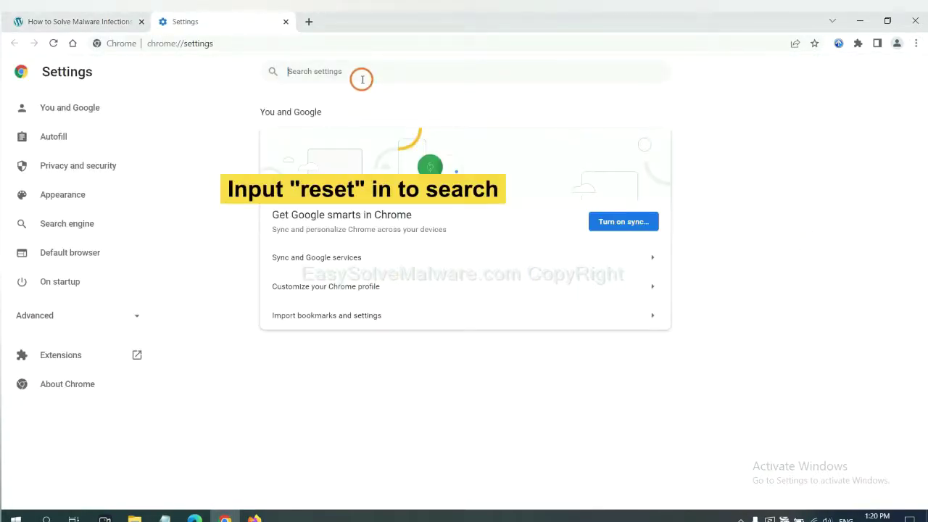
{"action": "type", "text": "reset"}
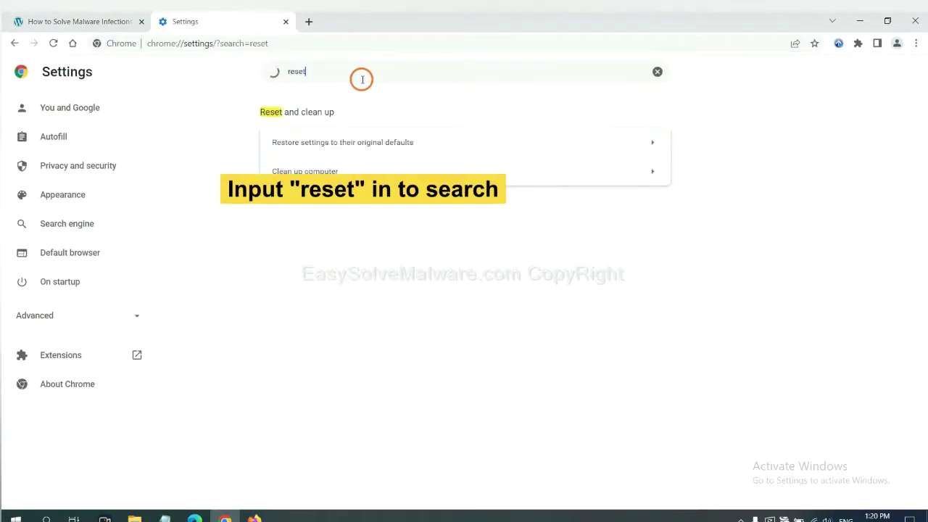
{"action": "left_click", "coordinate": [398, 143]}
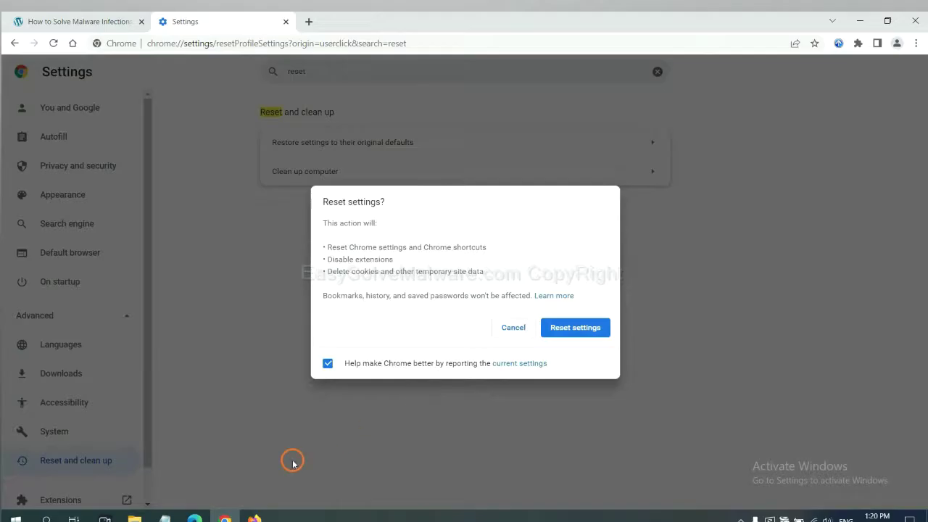
Step: Switch to Firefox, open its Troubleshooting Information page, and start Refresh Firefox
{"action": "left_click", "coordinate": [256, 518]}
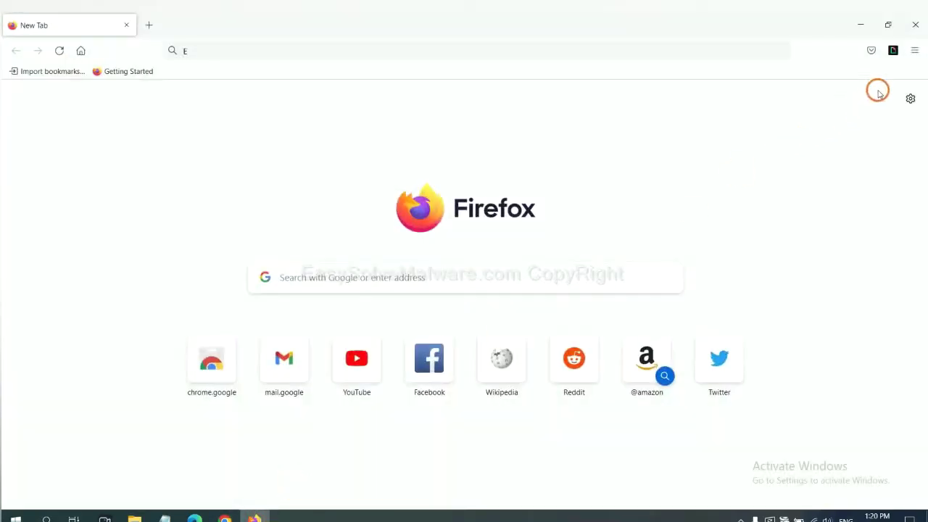
{"action": "left_click", "coordinate": [914, 53]}
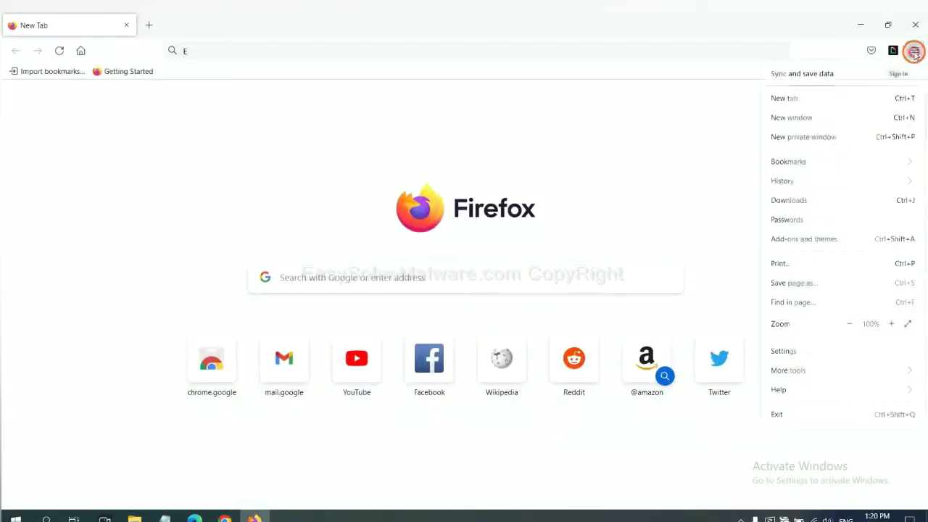
{"action": "left_click", "coordinate": [800, 389]}
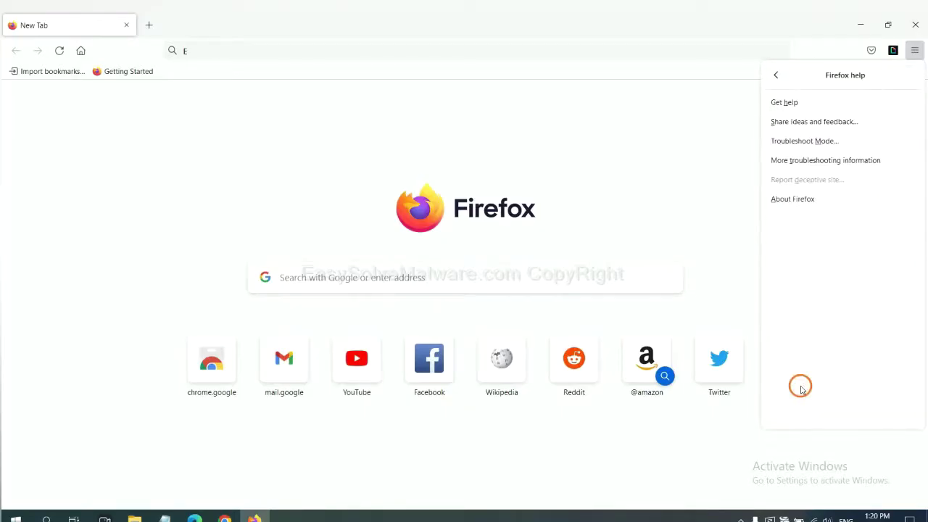
{"action": "left_click", "coordinate": [816, 161]}
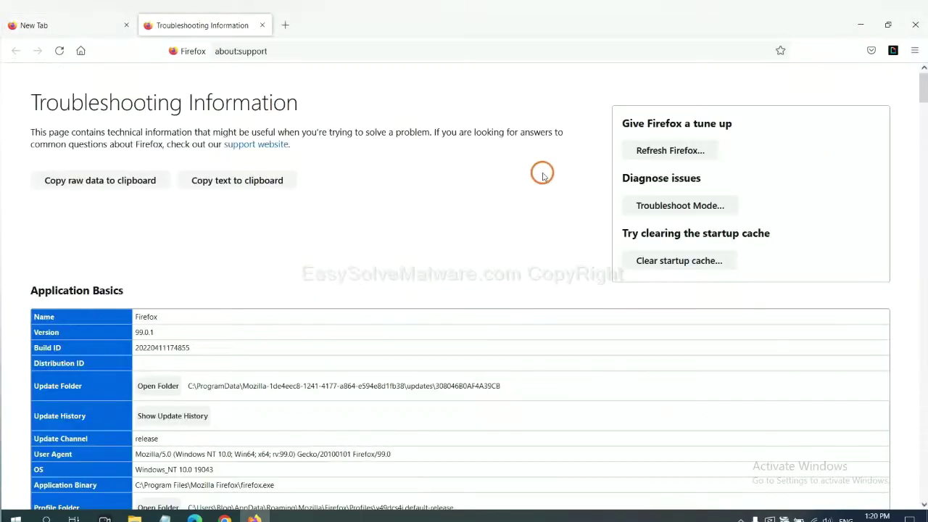
{"action": "left_click", "coordinate": [653, 152]}
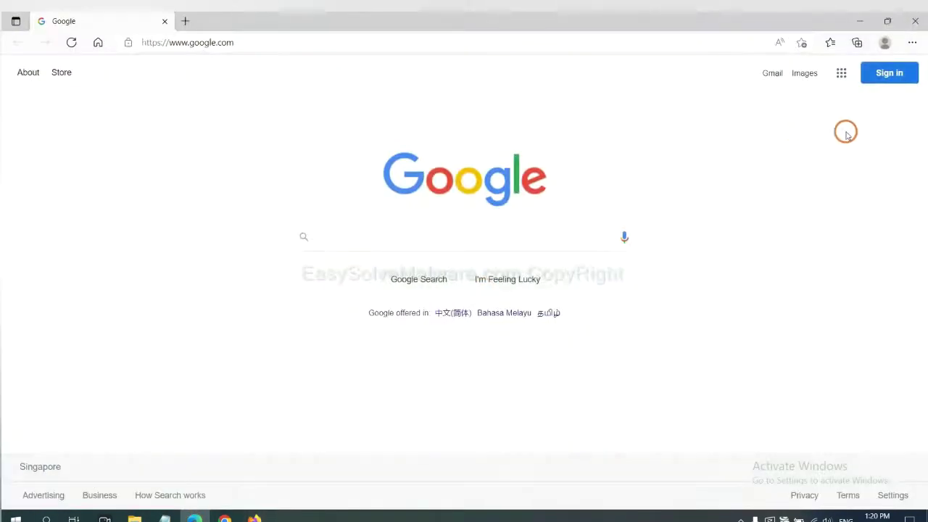
Step: Search Microsoft Edge's settings for "reset" and open the option to restore settings to their default values
{"action": "left_click", "coordinate": [911, 42]}
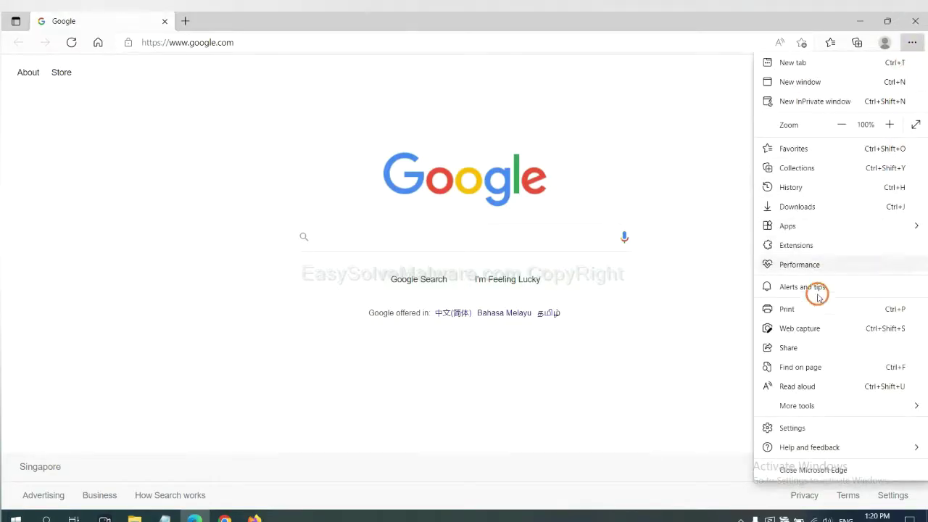
{"action": "left_click", "coordinate": [793, 427]}
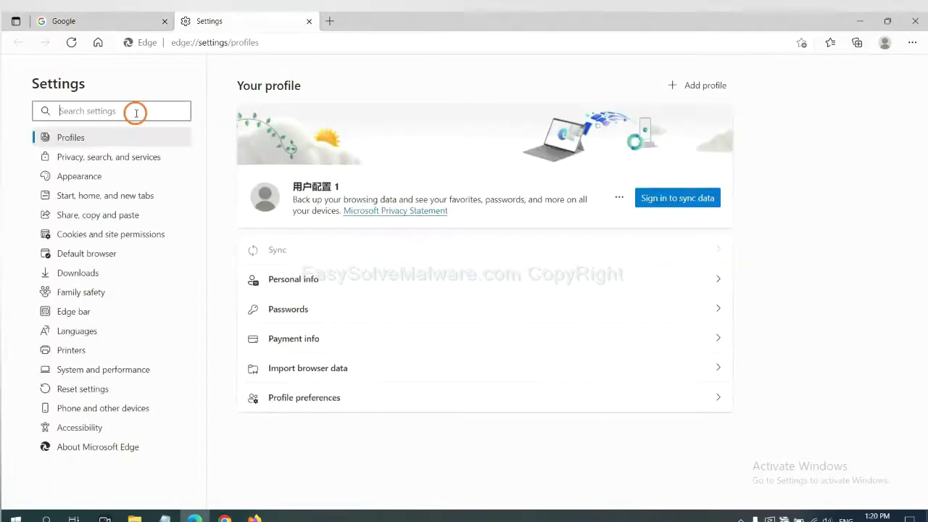
{"action": "type", "text": "reset"}
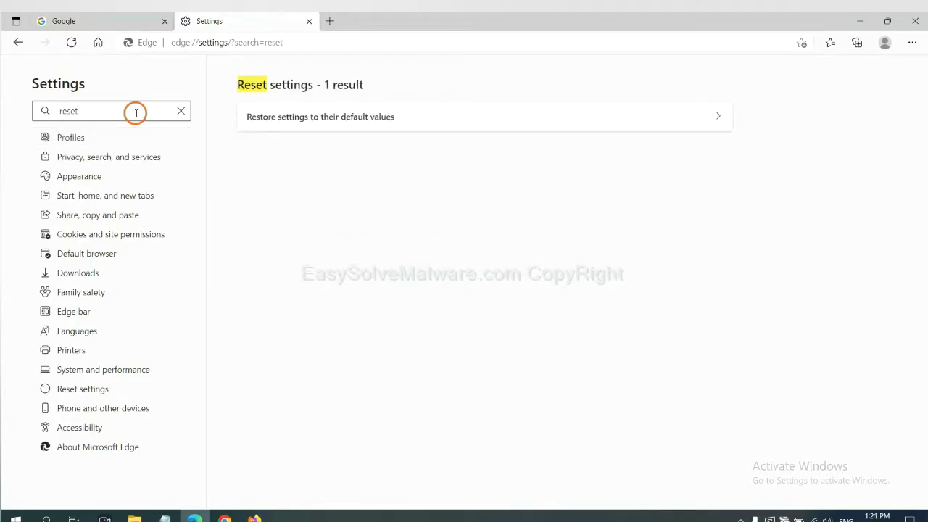
{"action": "left_click", "coordinate": [326, 115]}
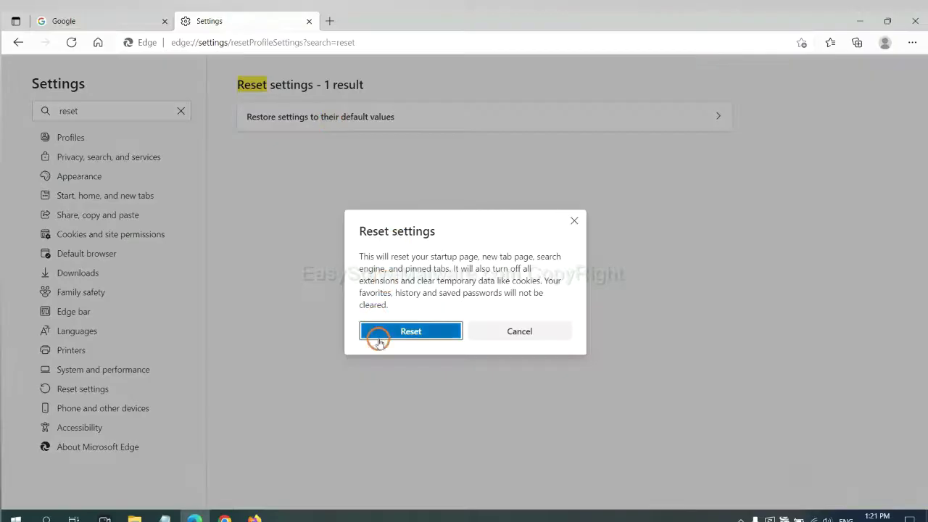